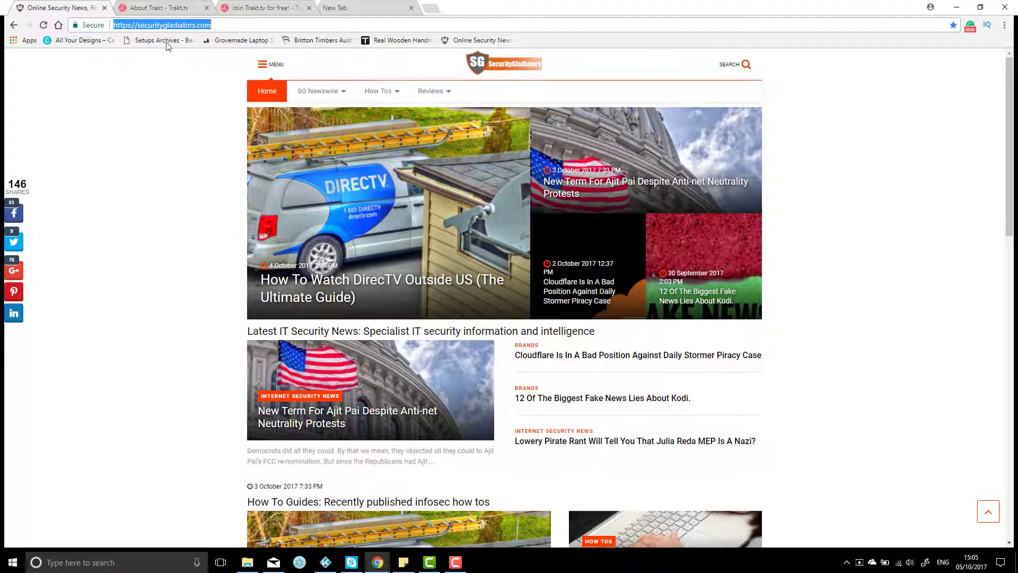
Review Trakt's about and sign-up pages in the browser and start joining Trakt for free from its homepage.
left_click(153, 10)
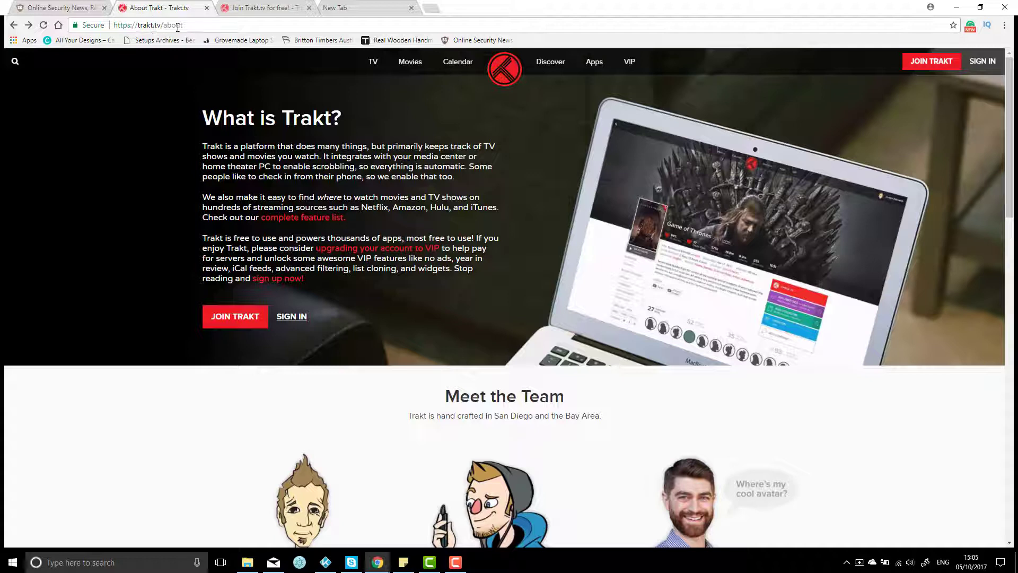
left_click_drag(182, 25, 140, 25)
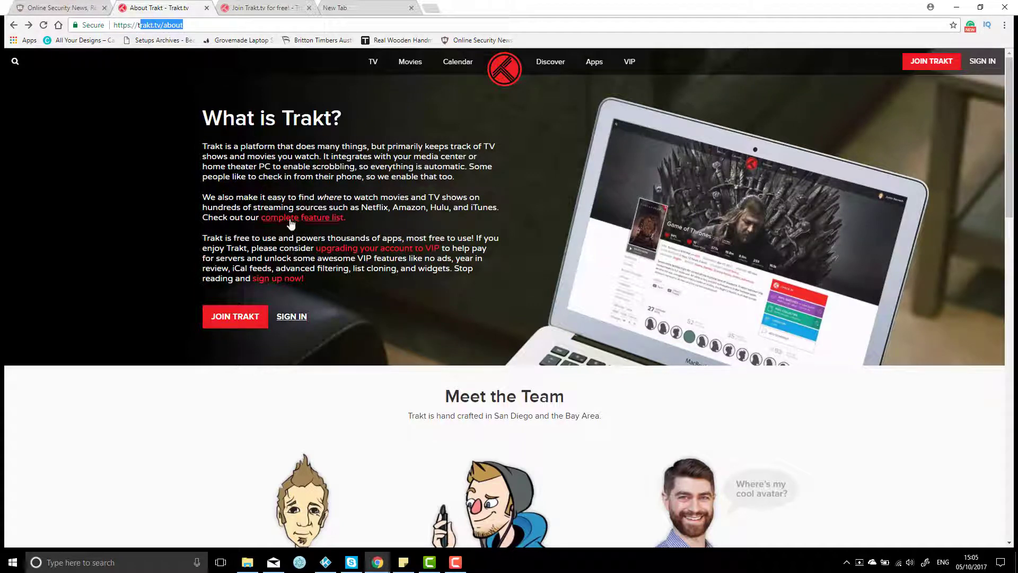
left_click(259, 9)
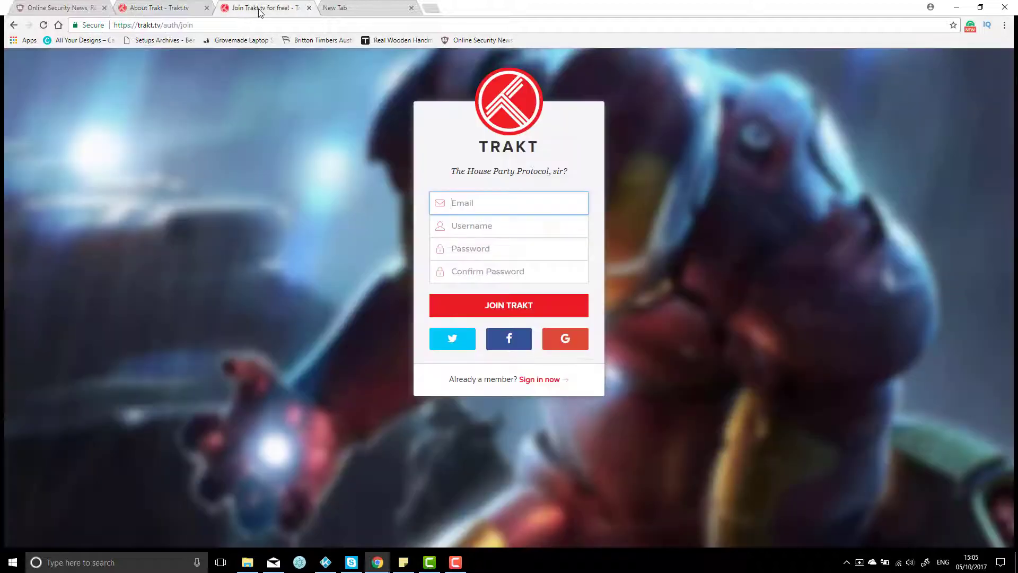
left_click(169, 8)
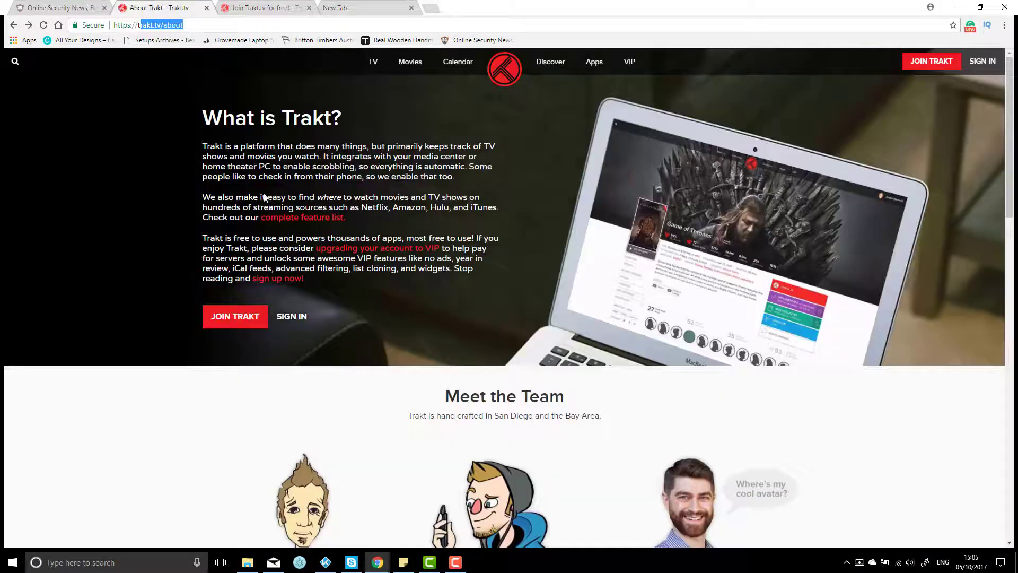
left_click(269, 217)
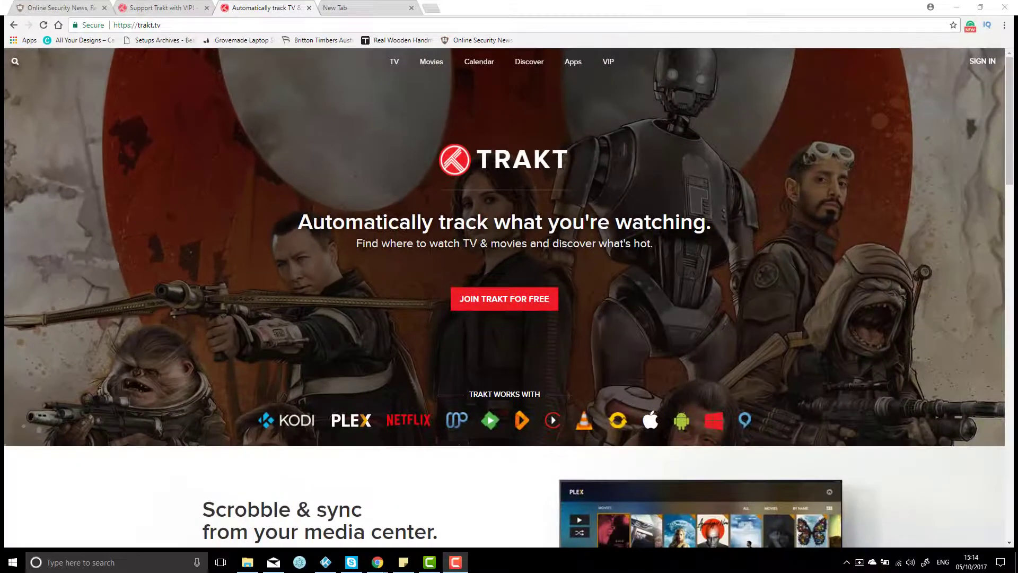
left_click(533, 310)
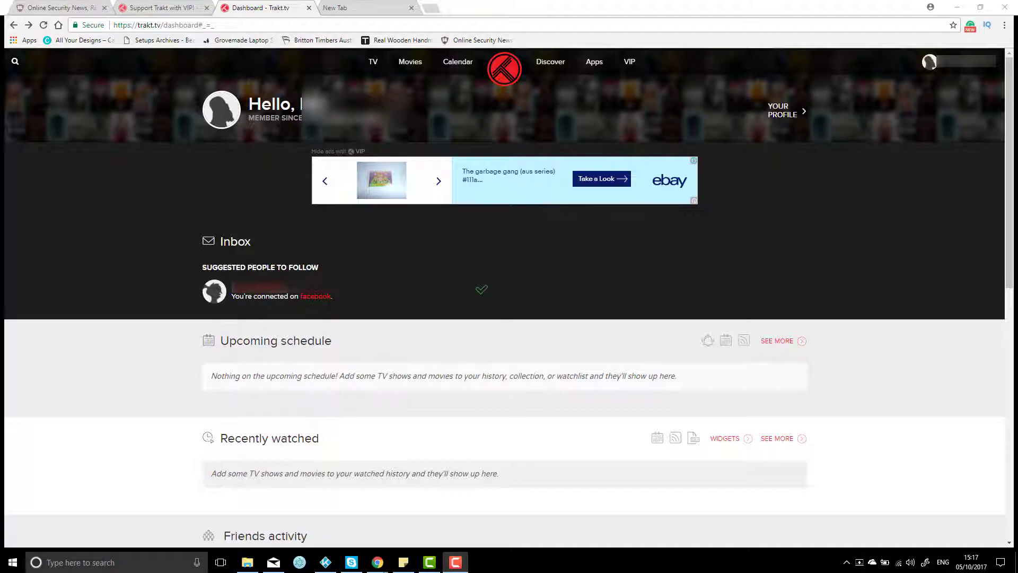
Find the Kodi desktop app on the computer and launch it.
key("super")
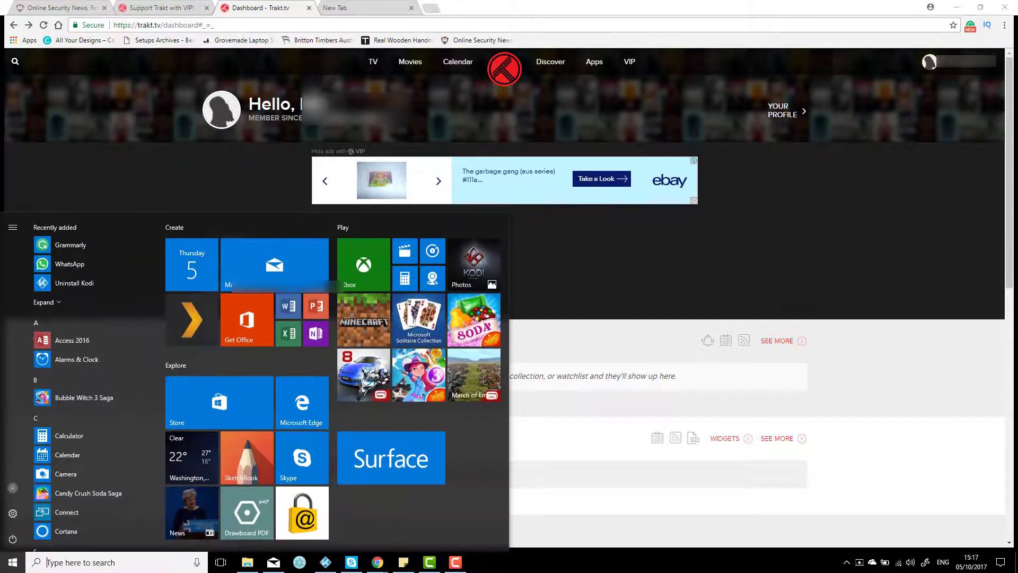
type("kod")
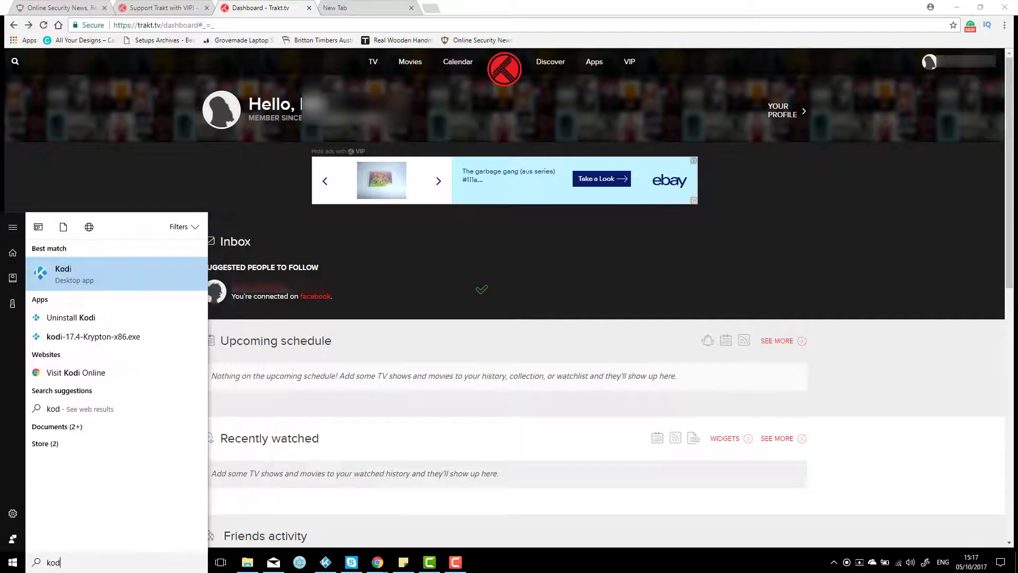
key("Return")
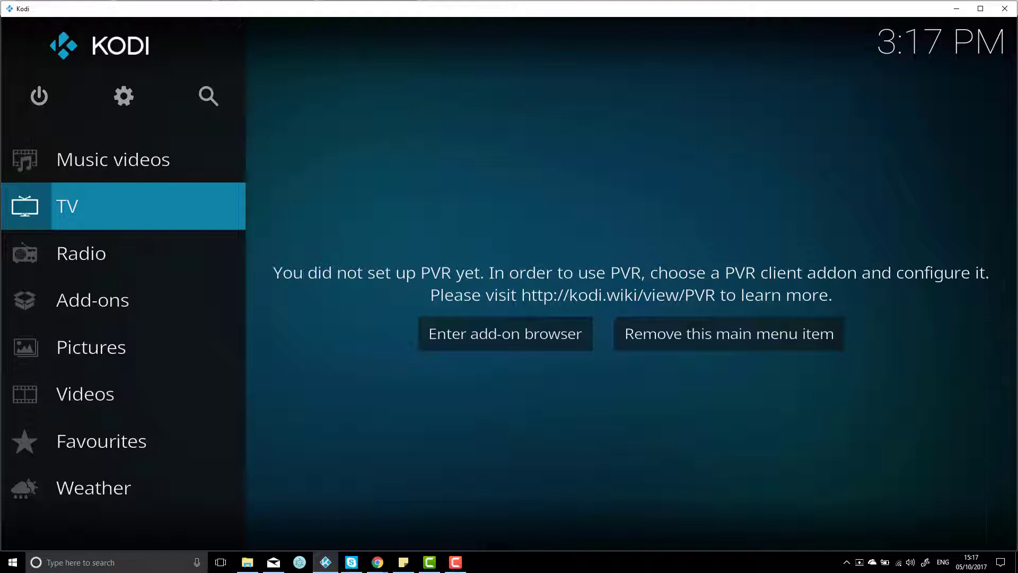
Allow add-ons from unknown sources in Kodi's add-on settings, accept the warning and return to the add-ons screen.
mouse_move(171, 312)
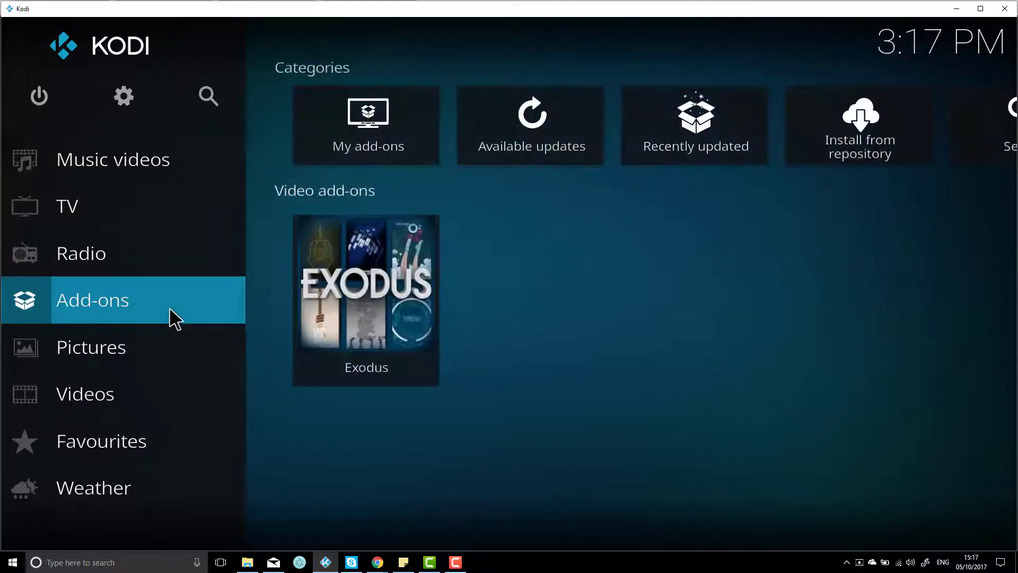
left_click(169, 309)
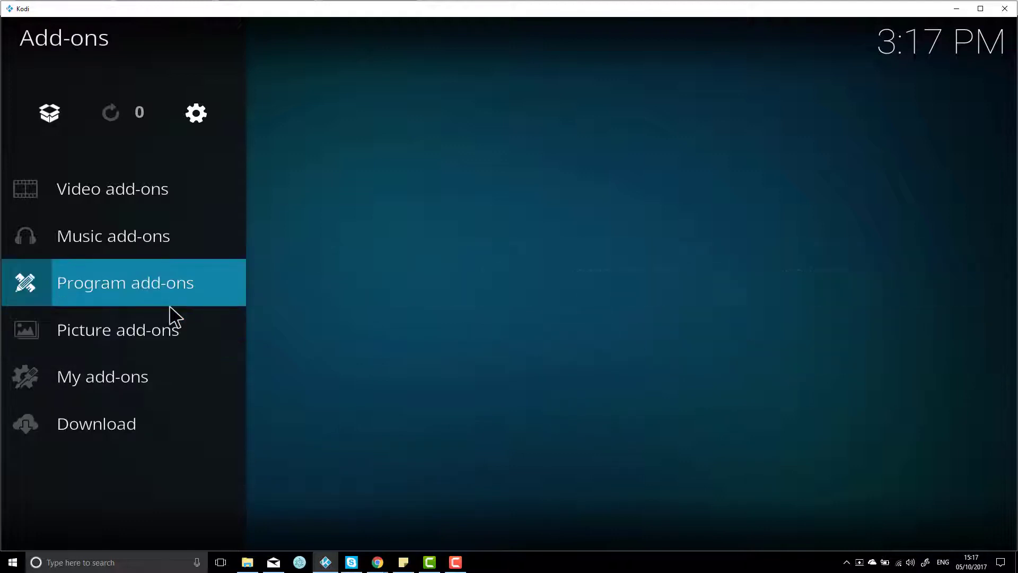
left_click(198, 121)
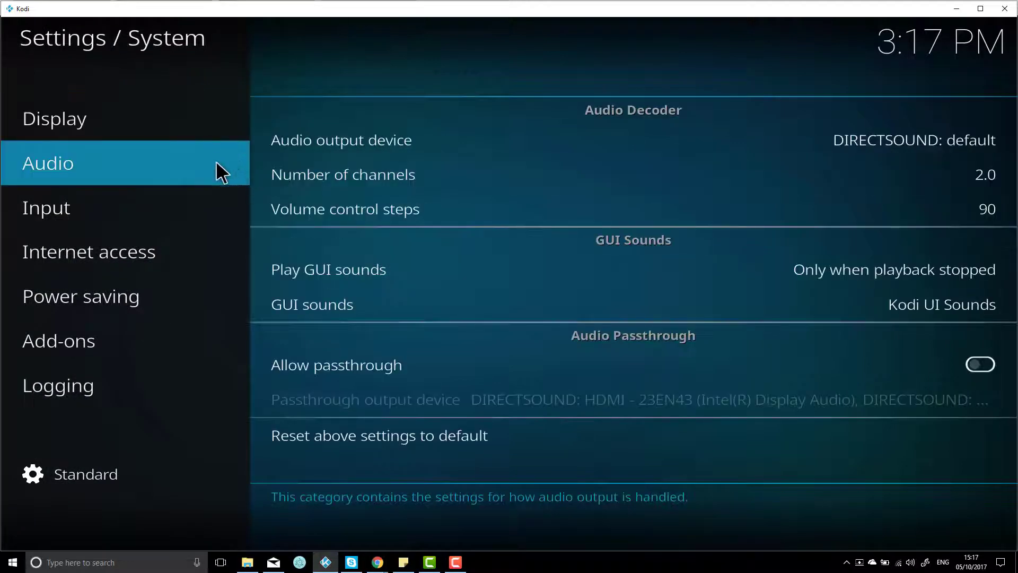
mouse_move(139, 346)
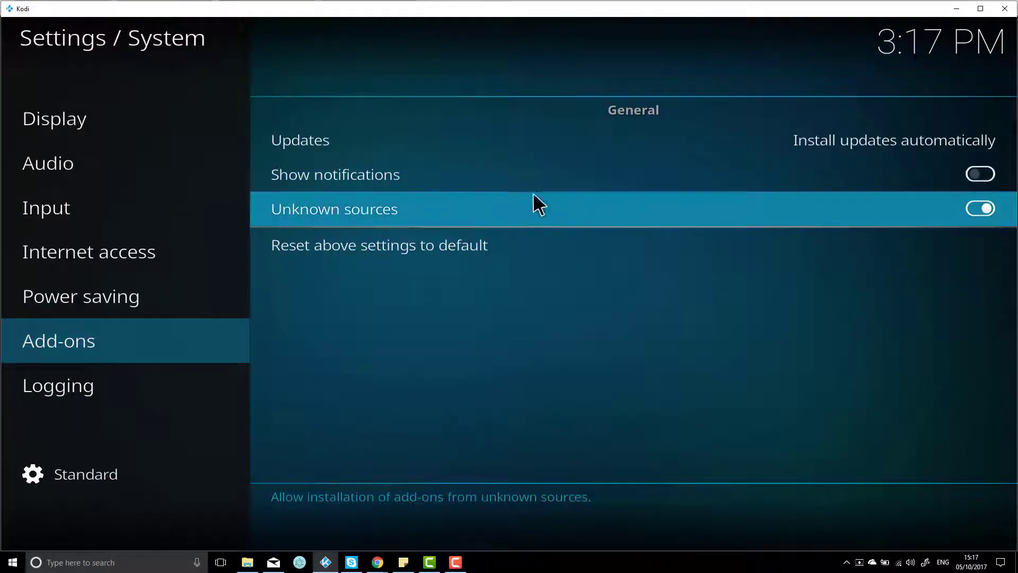
left_click(990, 210)
left_click(975, 211)
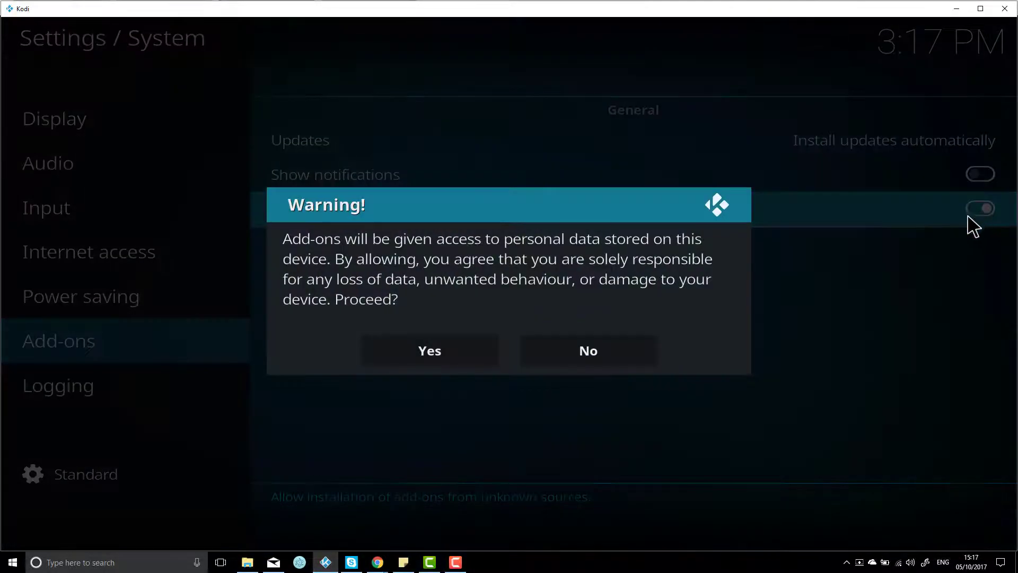
left_click(408, 341)
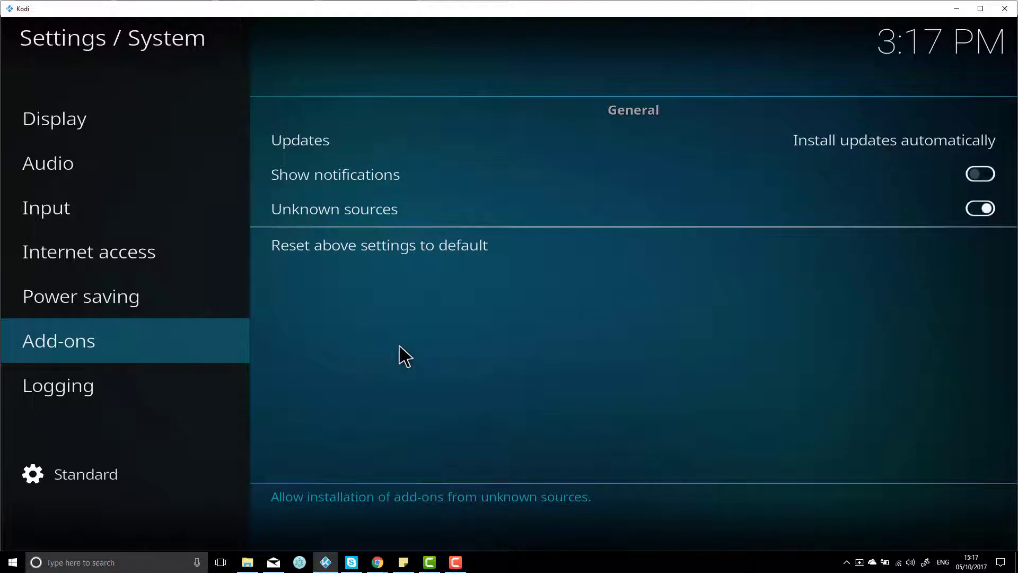
key("Escape")
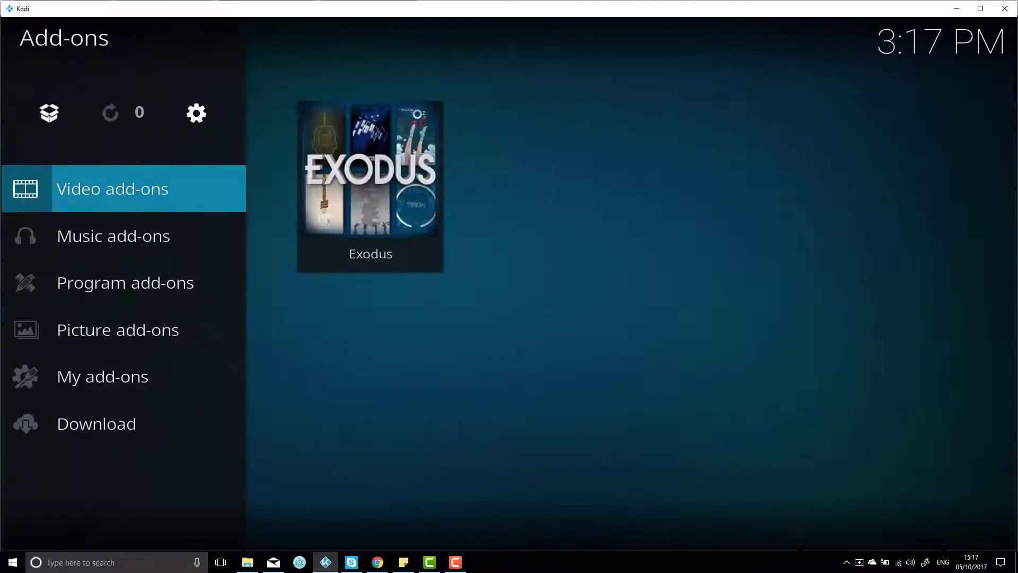
Open the Program add-ons category of the Kodi Add-on repository through the add-on browser's repository installation.
left_click(50, 113)
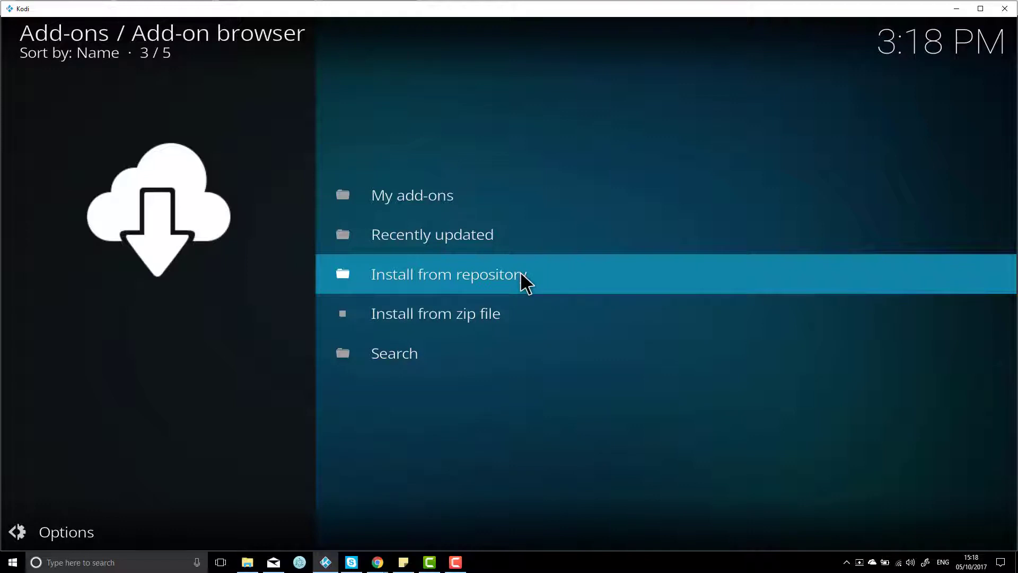
left_click(521, 273)
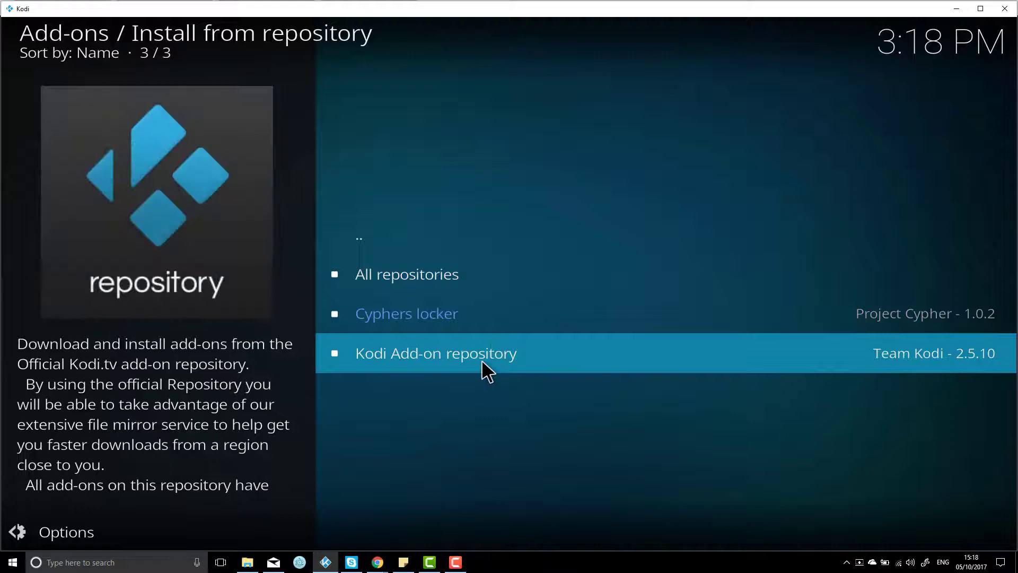
left_click(481, 358)
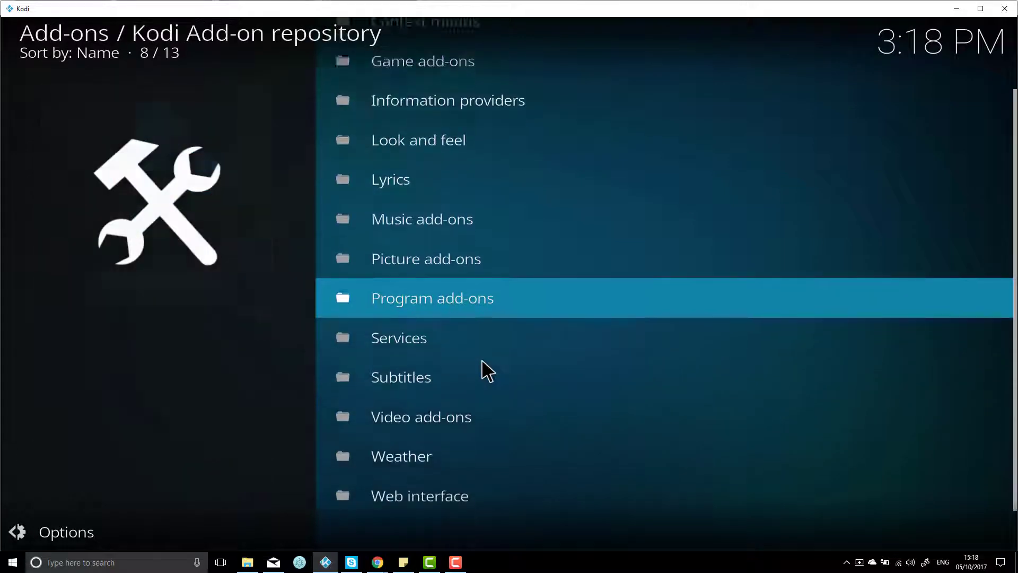
left_click(494, 283)
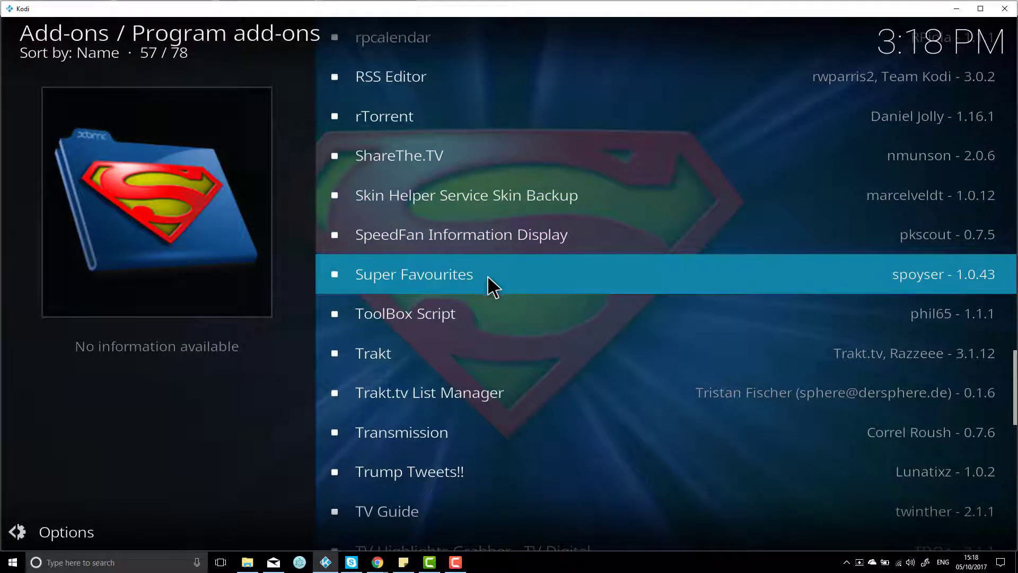
Find the Trakt add-on among the program add-ons and install it.
scroll(489, 275, "down", 1)
scroll(488, 276, "up", 13)
scroll(488, 276, "up", 6)
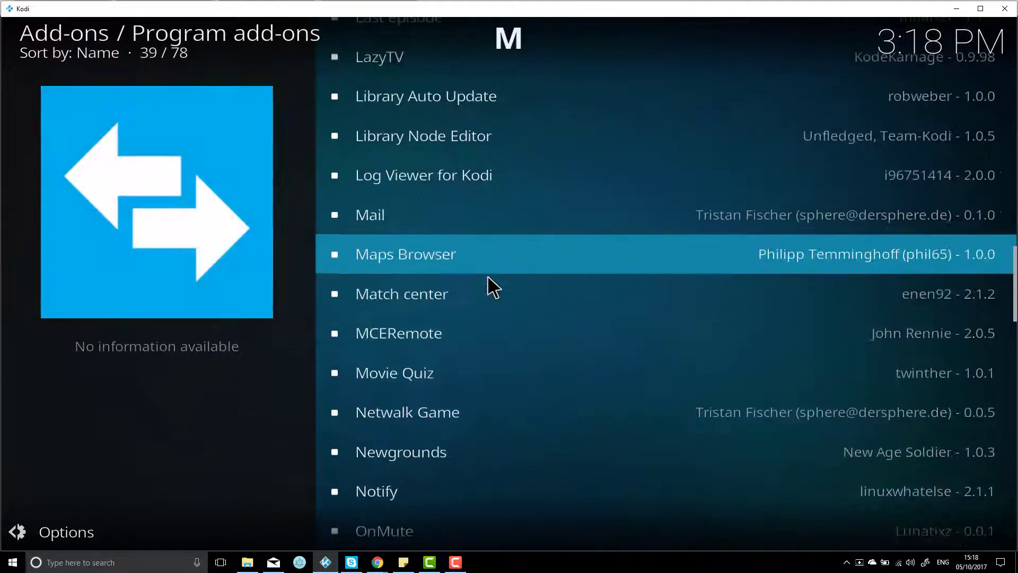
scroll(488, 275, "down", 20)
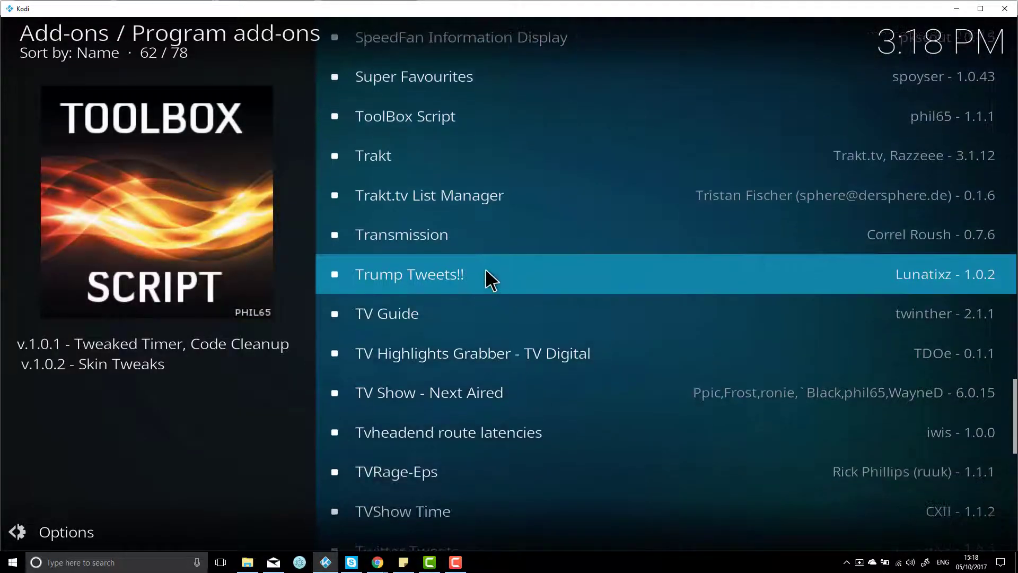
scroll(491, 278, "up", 2)
scroll(490, 279, "up", 1)
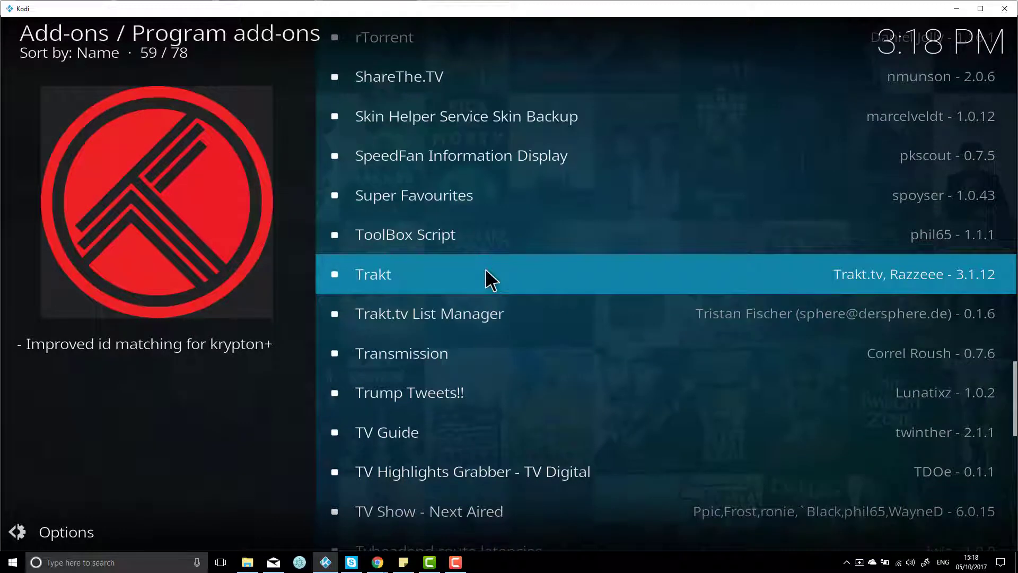
left_click(485, 270)
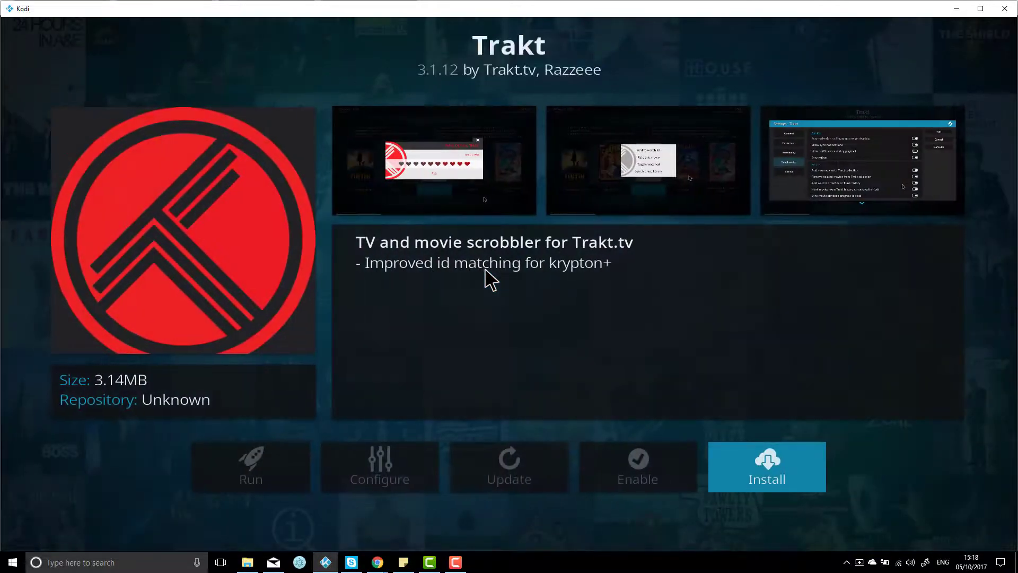
left_click(783, 467)
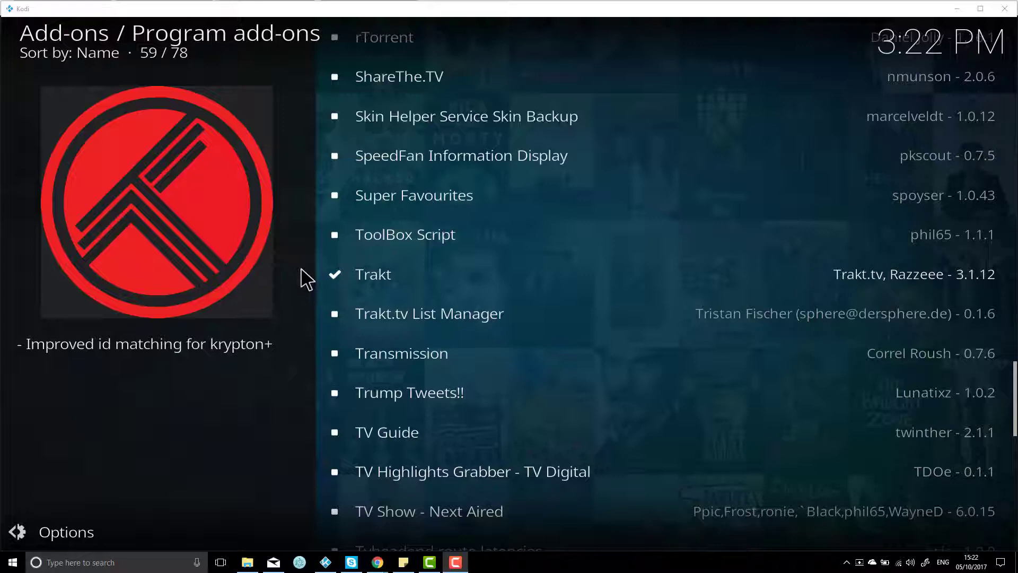
Configure the installed Trakt add-on and request authorization for access to the trakt.tv account in its General settings.
right_click(379, 280)
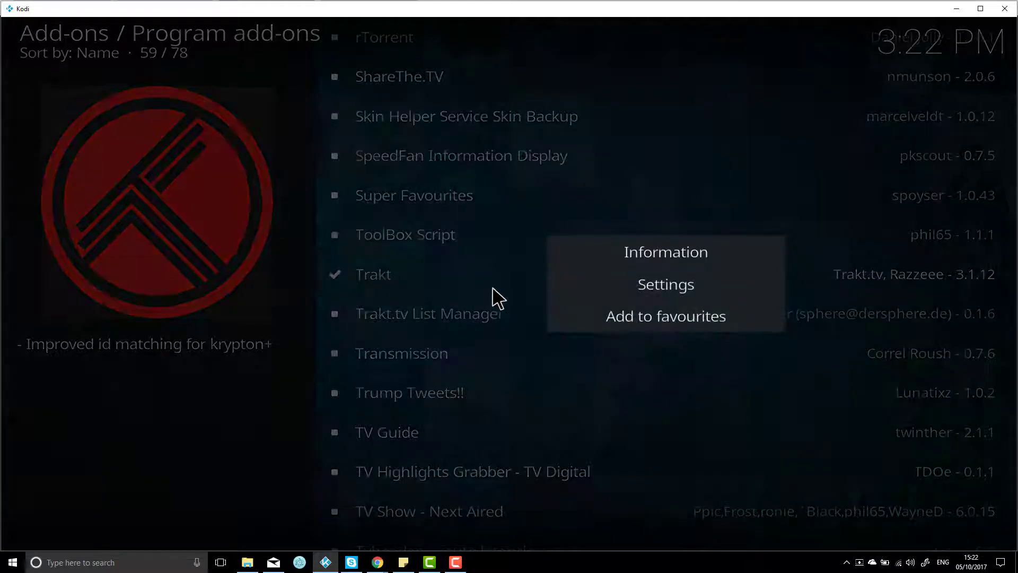
left_click(612, 257)
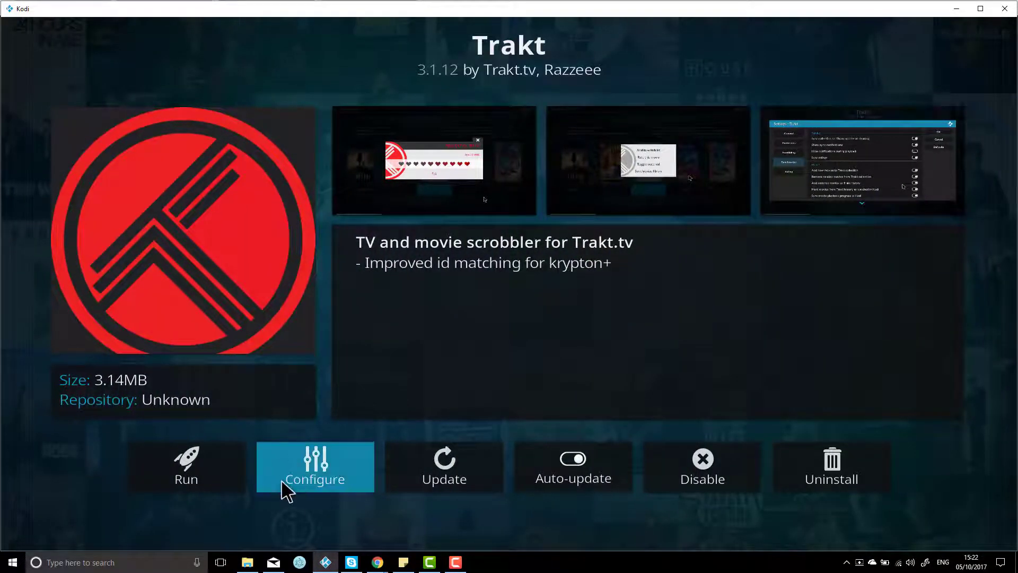
left_click(282, 479)
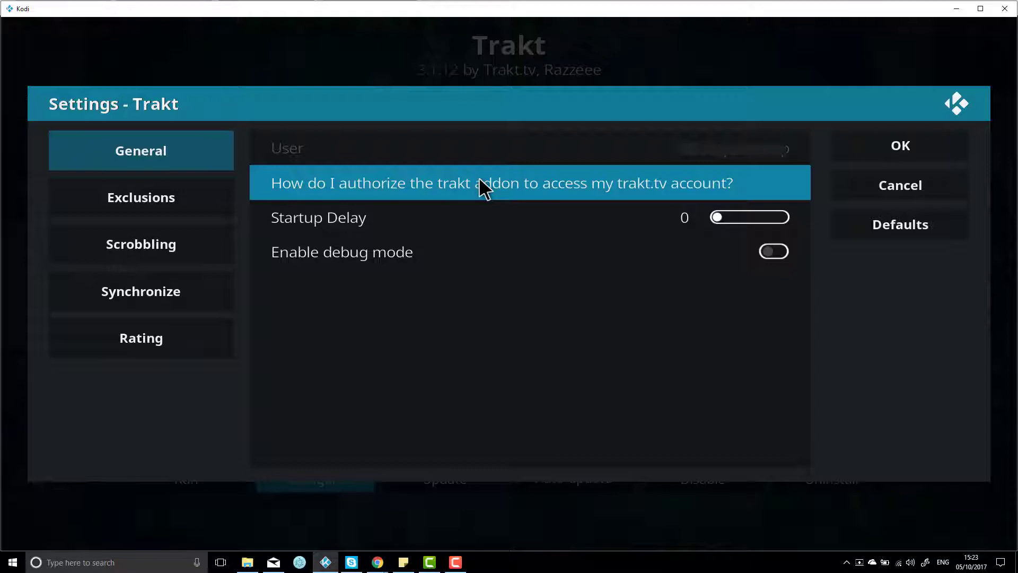
left_click(480, 182)
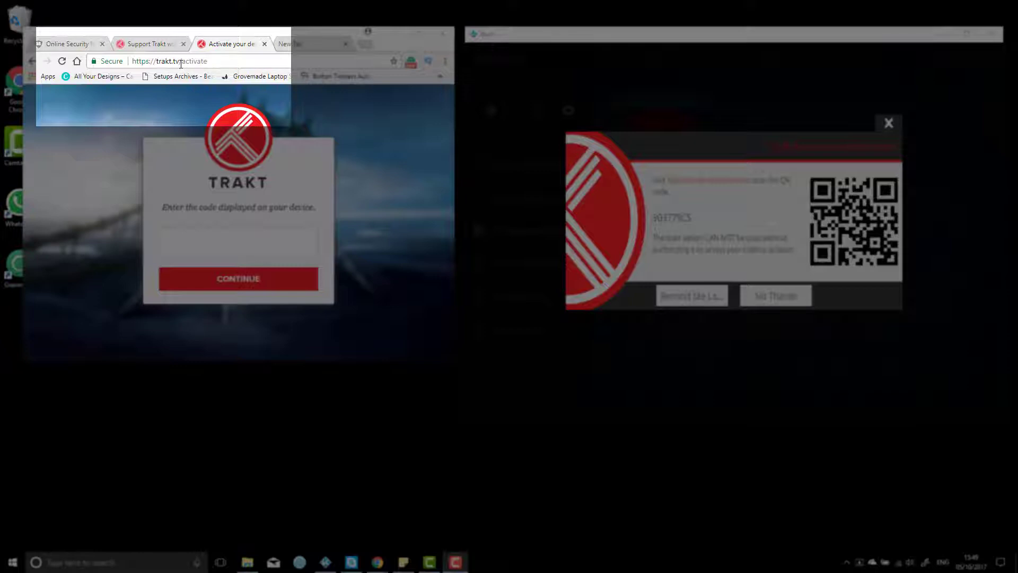
On trakt.tv/activate in the browser, enter the device activation code shown in Kodi and allow Trakt for Kodi to use the account.
left_click_drag(179, 62, 210, 63)
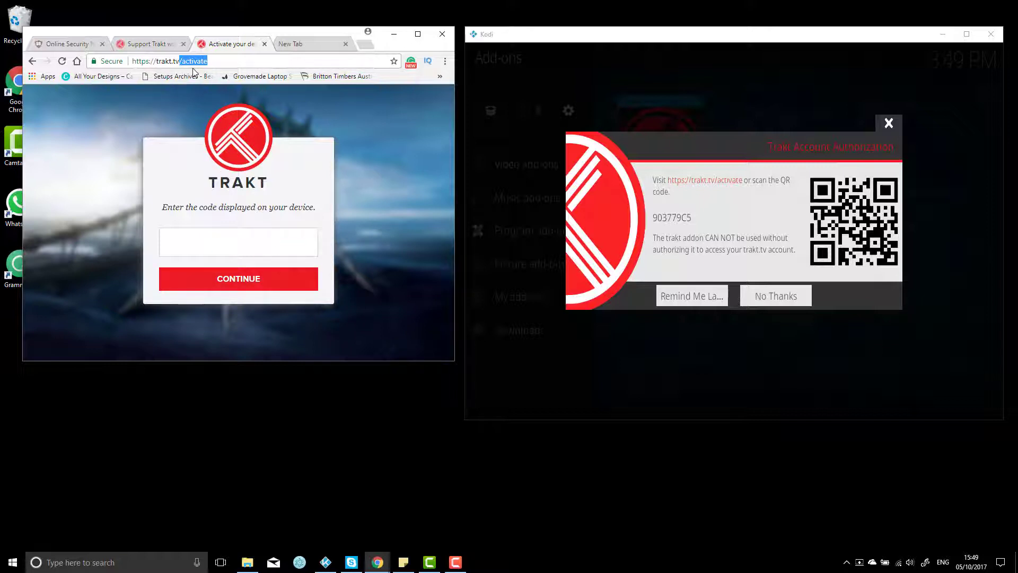
left_click(245, 251)
type("90")
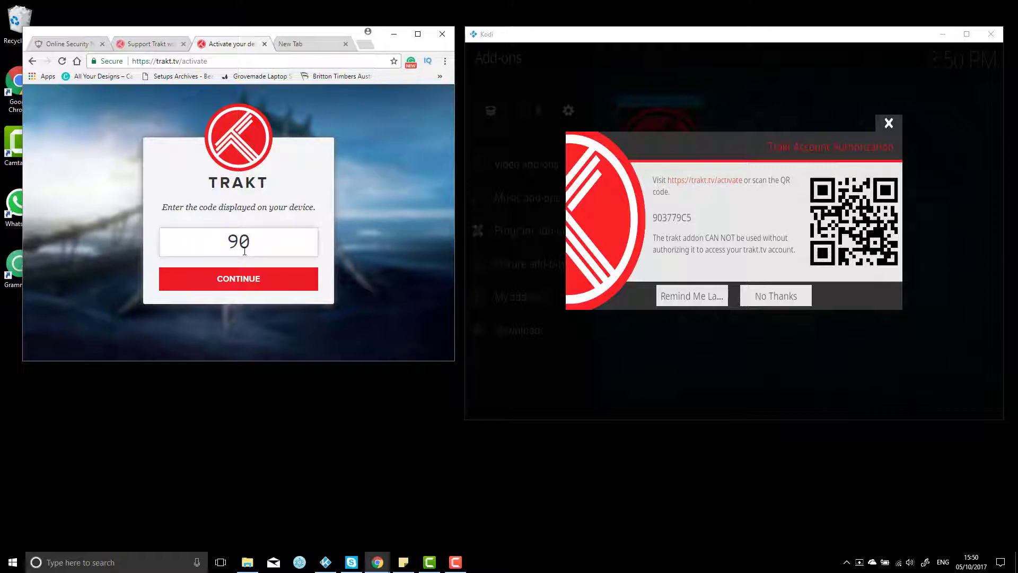
type("3779C5")
left_click(240, 284)
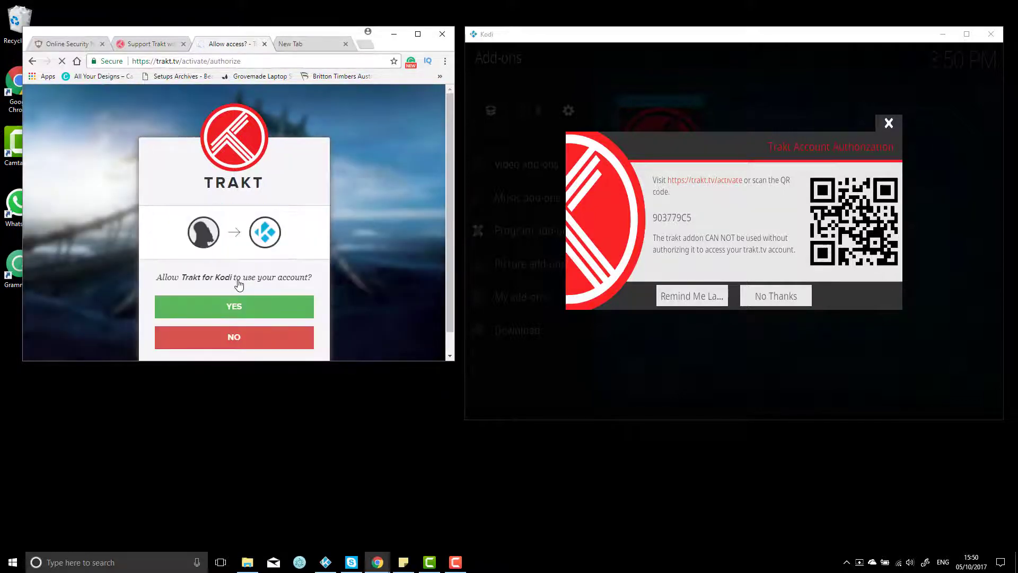
left_click(252, 312)
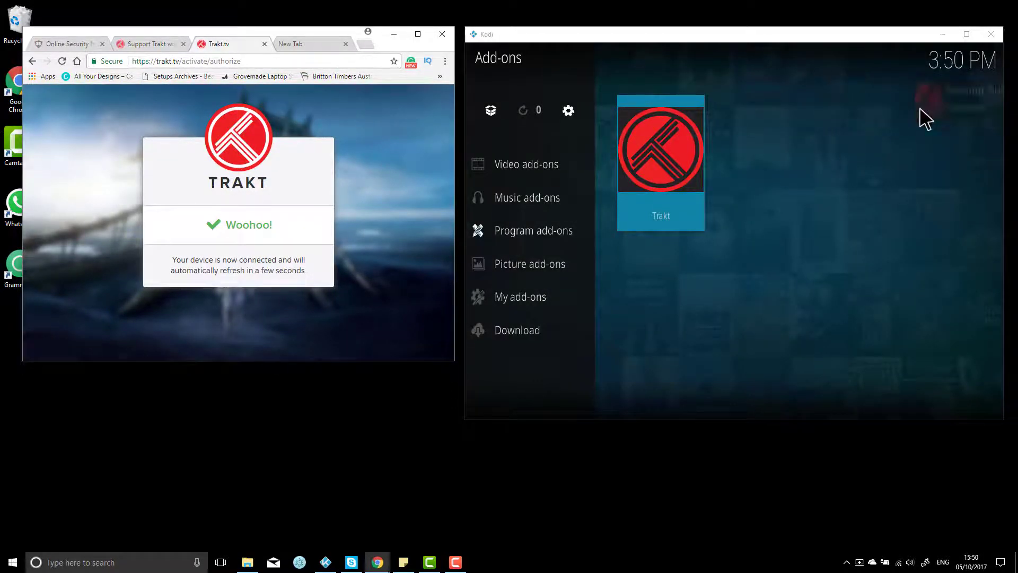
Maximize Kodi, review the Trakt add-on's Exclusions, Scrobbling, Synchronize and Rating settings, accept them and return to the home screen.
left_click(966, 34)
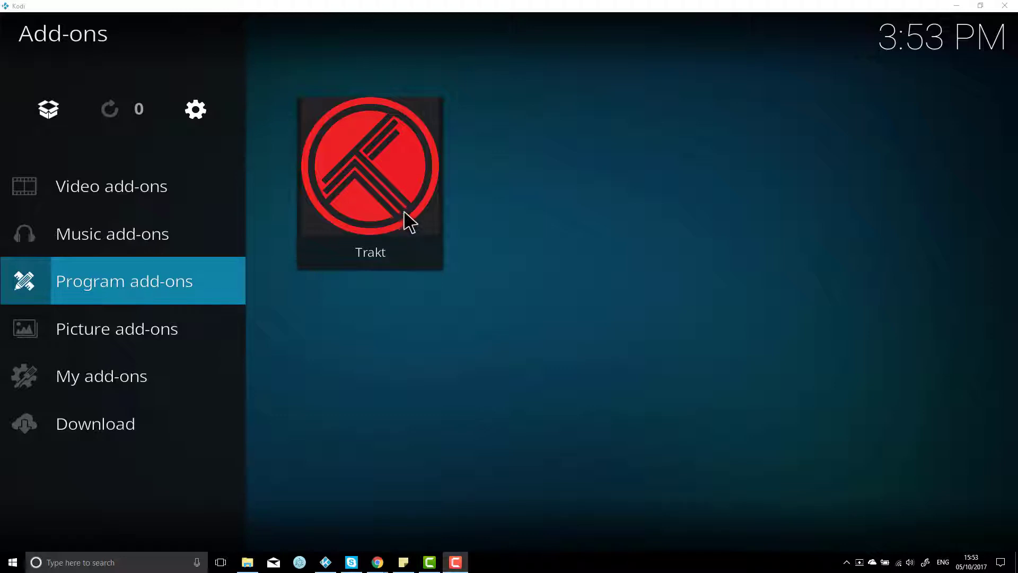
right_click(400, 209)
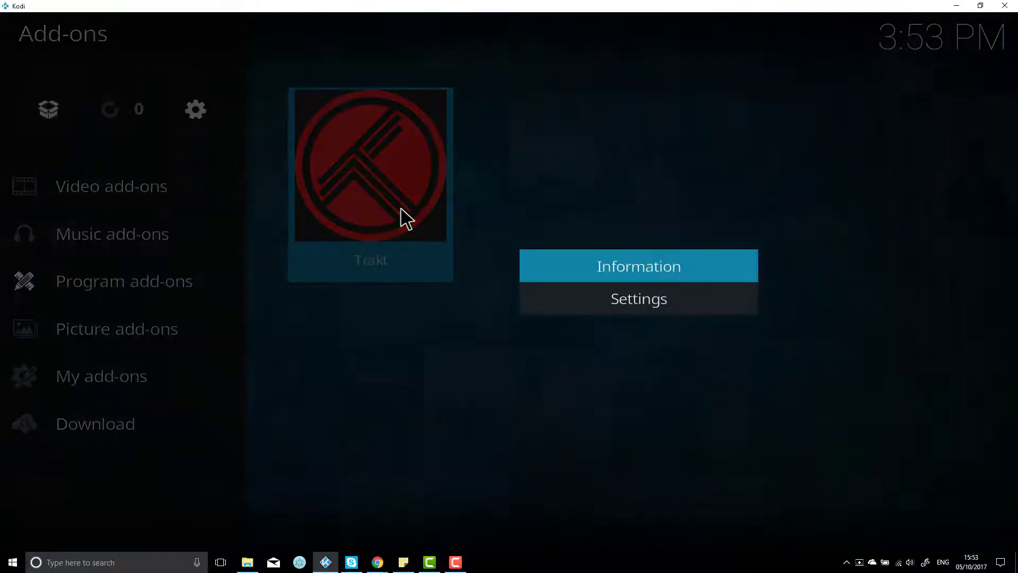
left_click(566, 277)
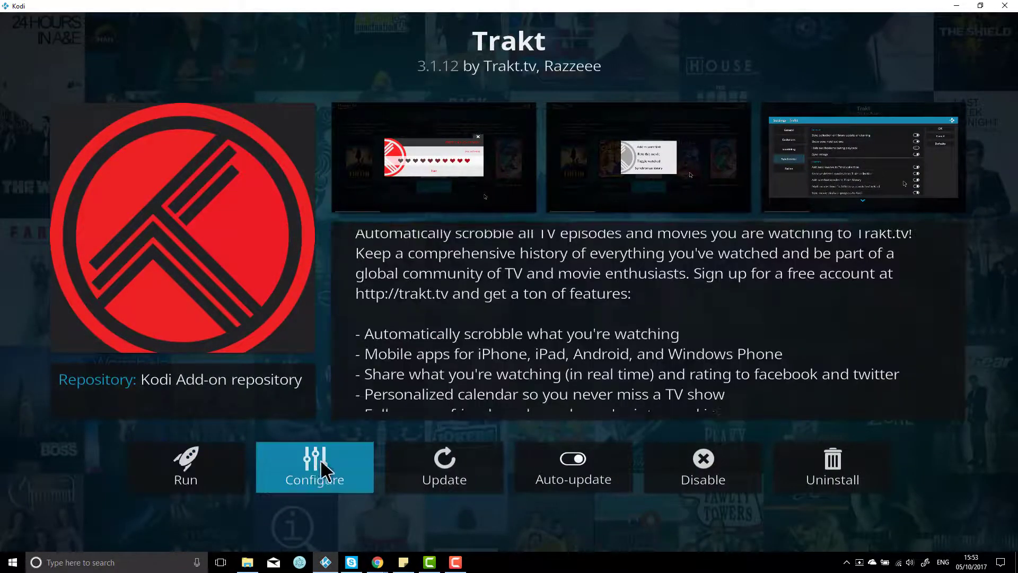
left_click(314, 463)
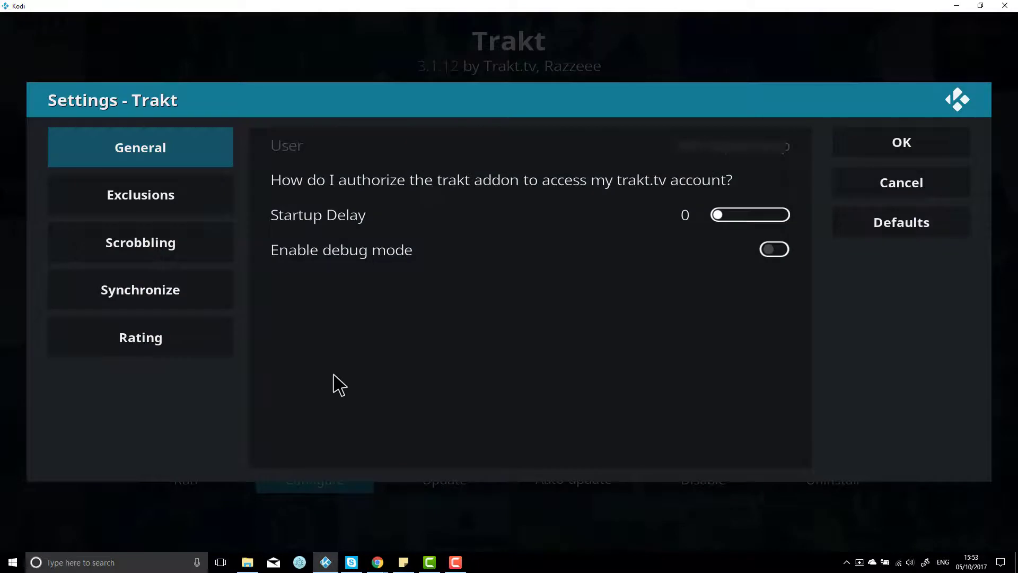
mouse_move(175, 199)
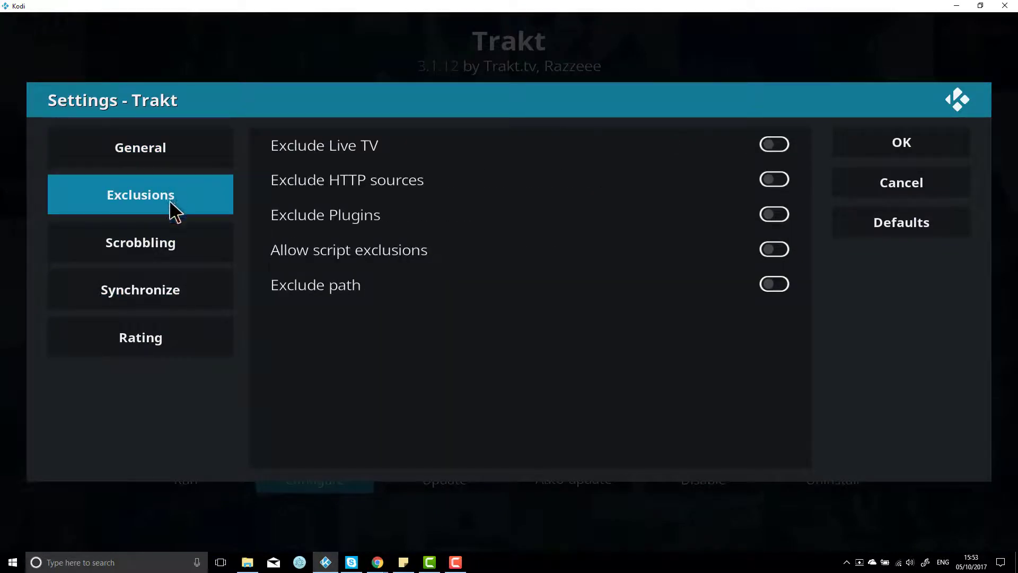
mouse_move(162, 237)
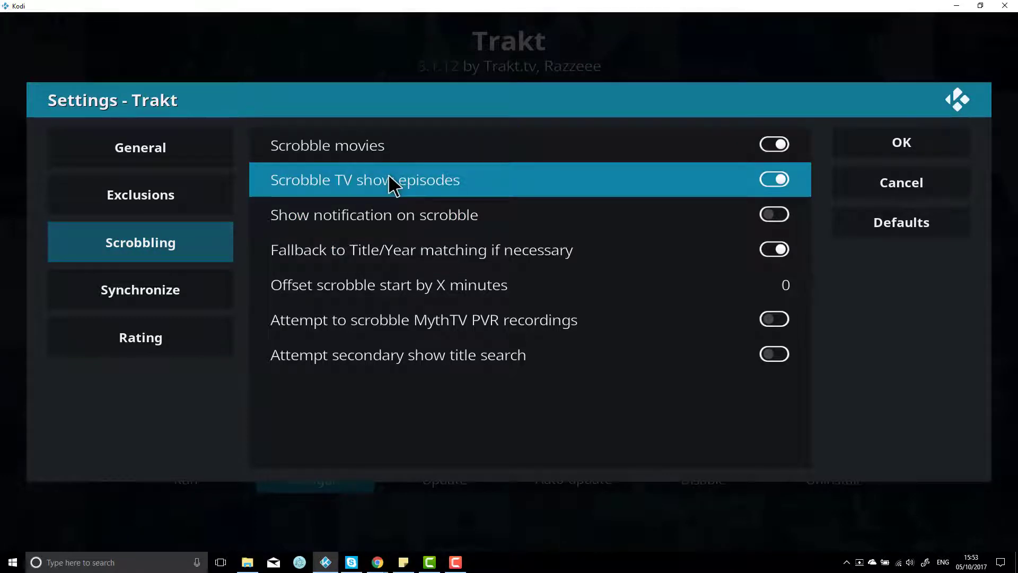
mouse_move(215, 294)
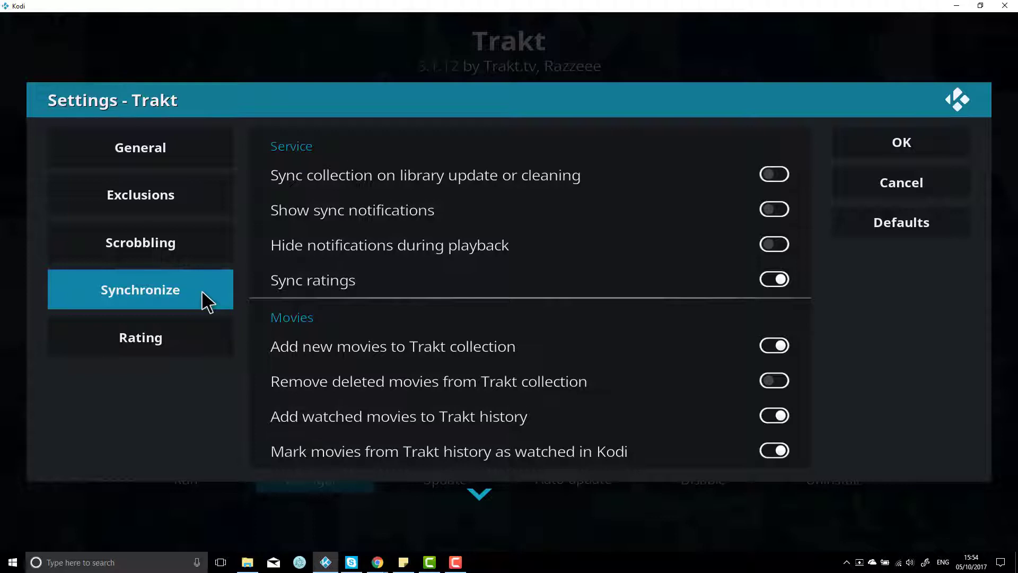
mouse_move(186, 341)
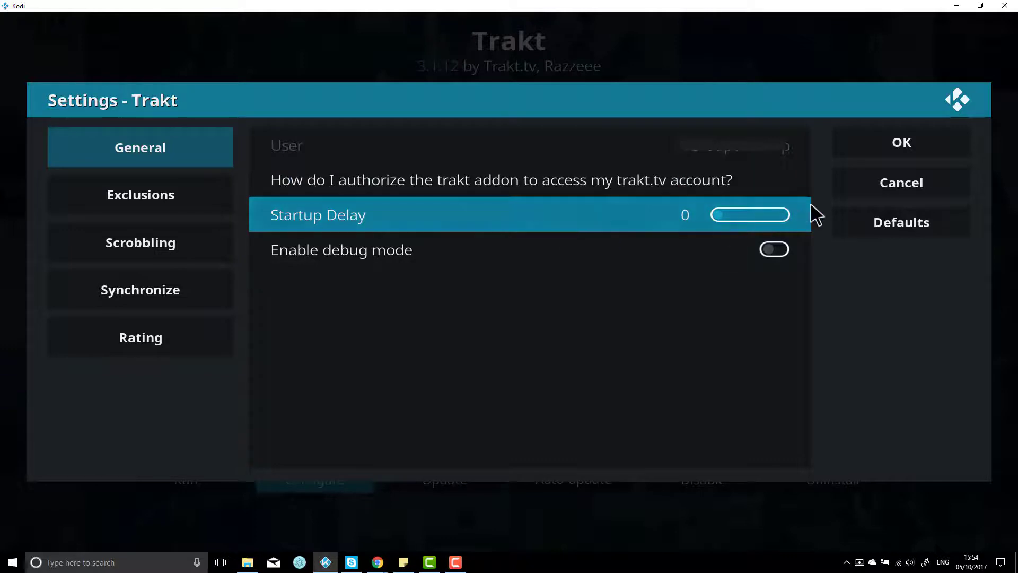
left_click(877, 143)
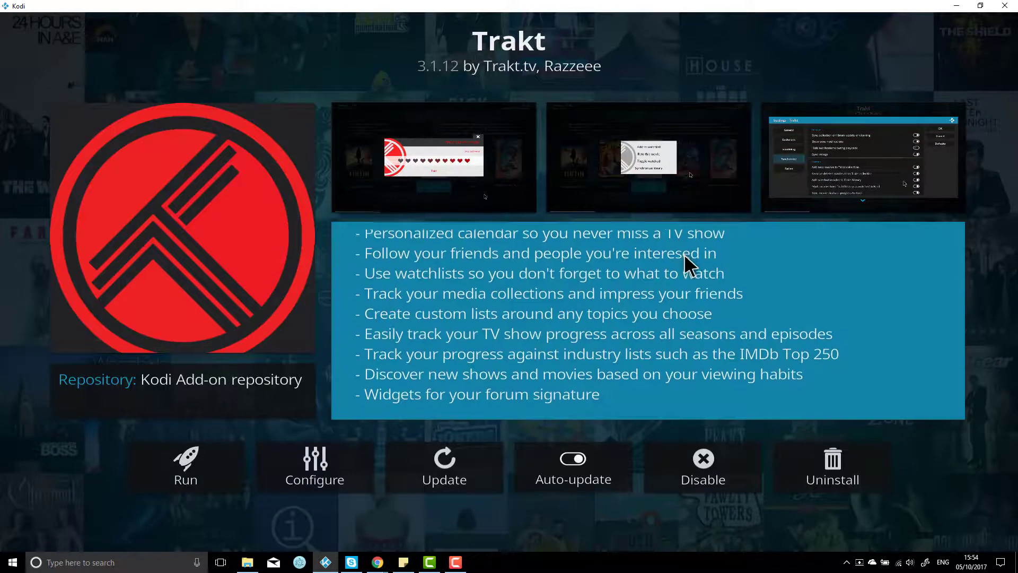
key("Escape")
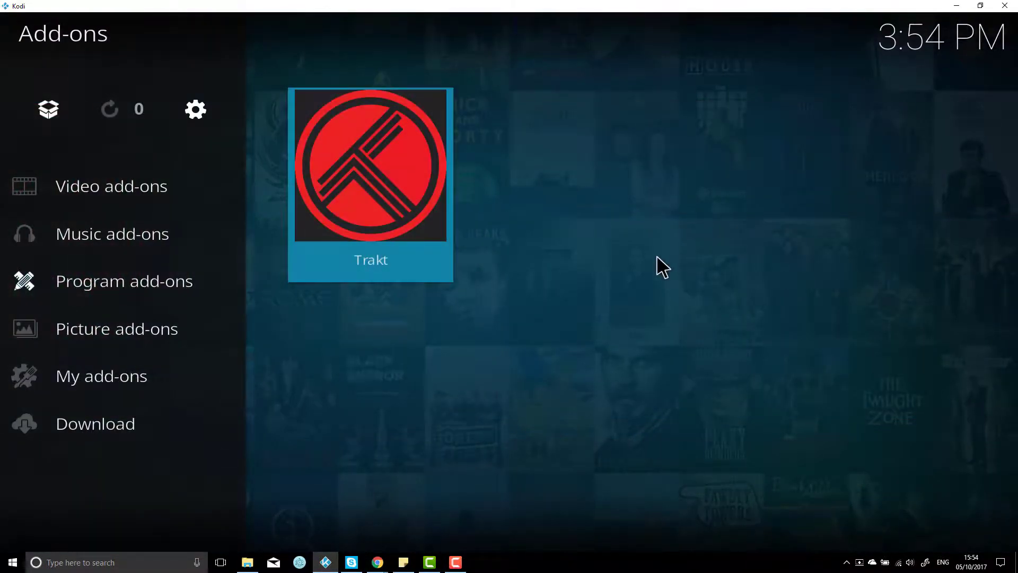
key("Escape")
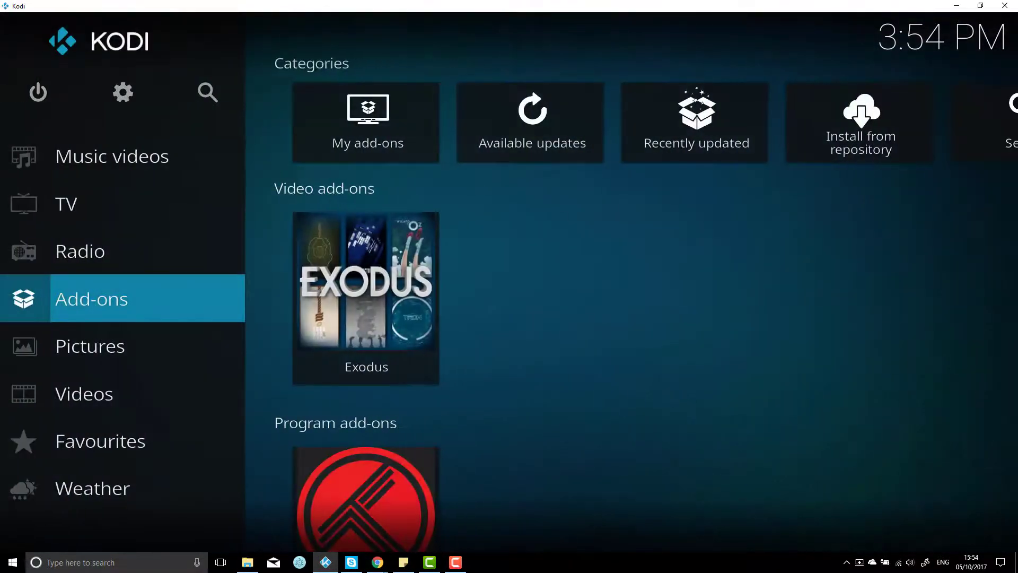
Open the configuration of the Exodus video add-on and request Trakt authorization in its Accounts settings.
left_click(43, 297)
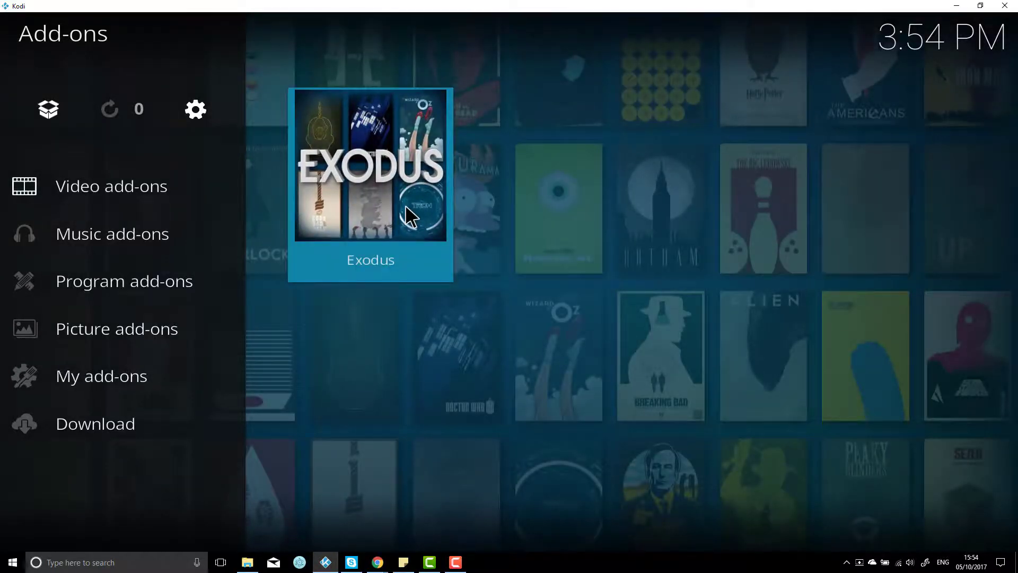
right_click(406, 207)
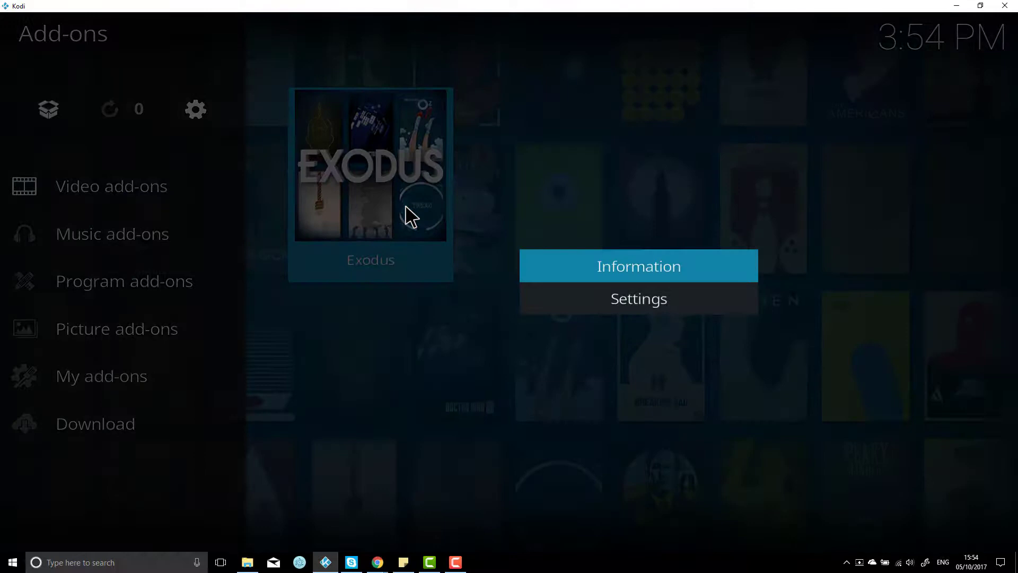
left_click(594, 271)
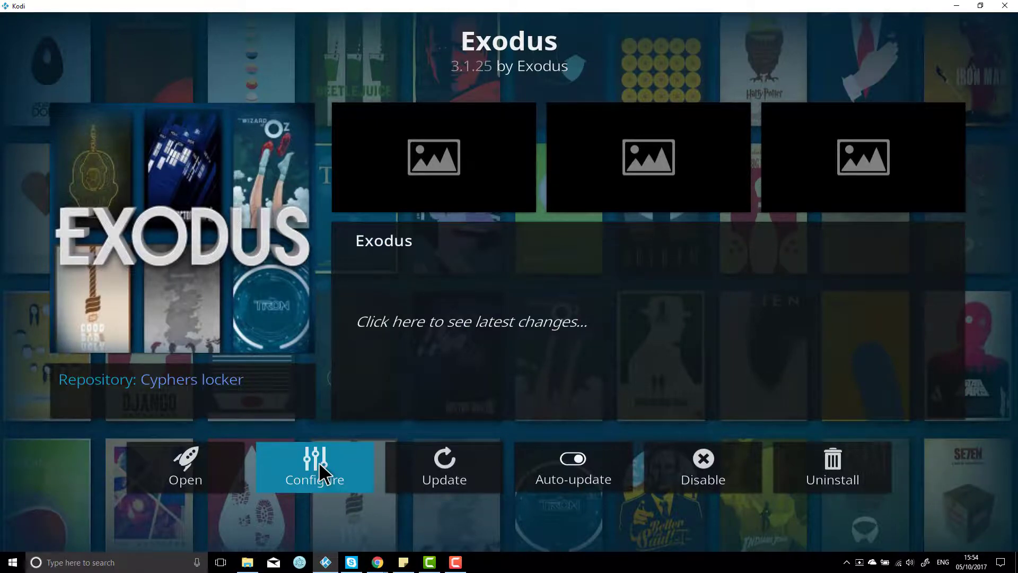
left_click(317, 465)
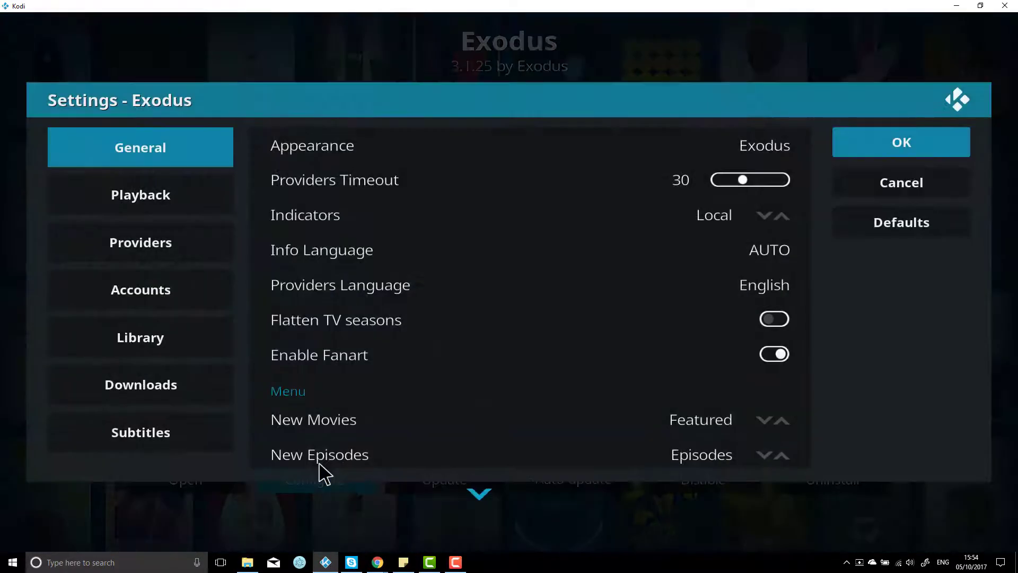
mouse_move(189, 284)
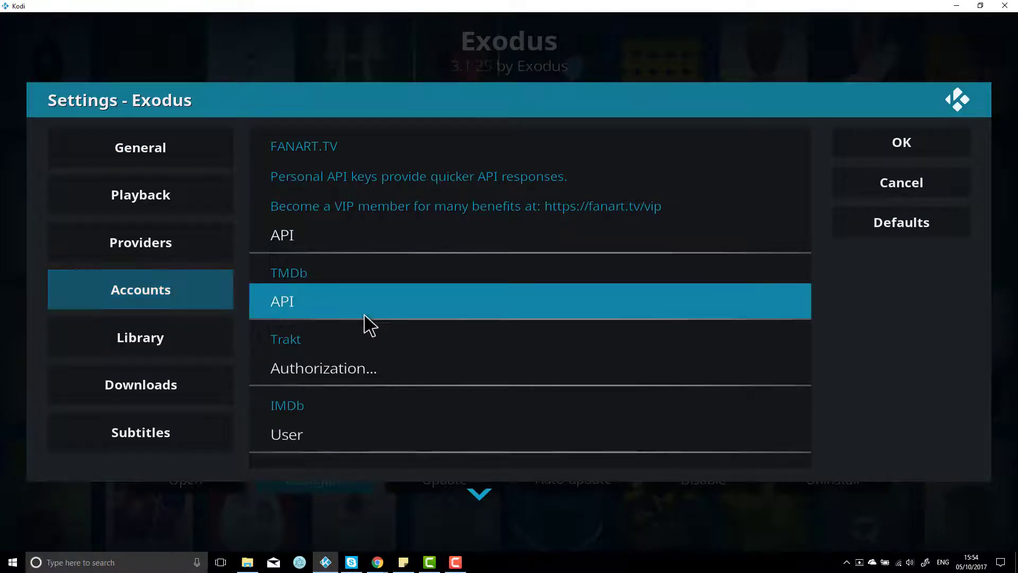
left_click(415, 366)
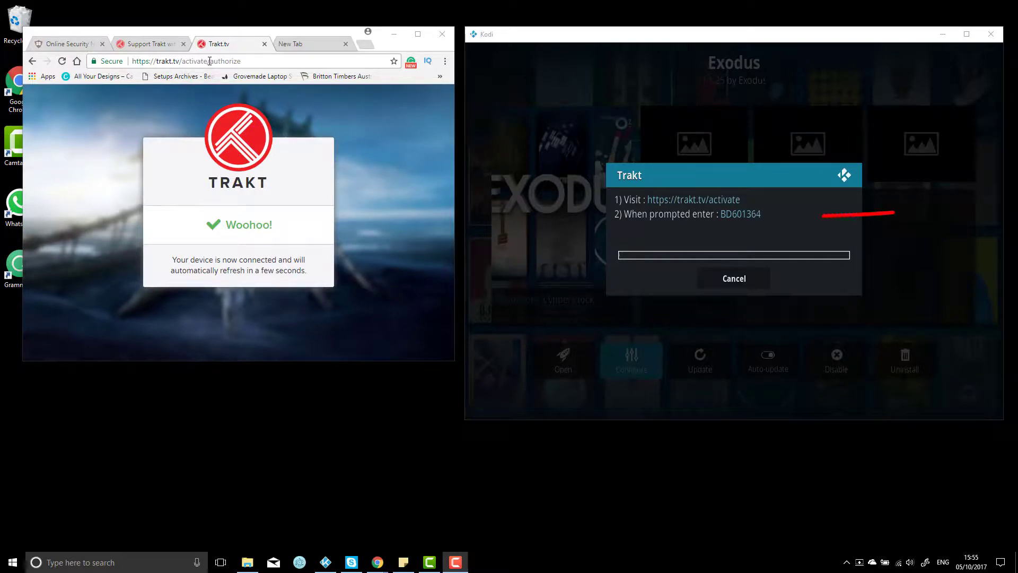
On trakt.tv/activate in the browser, enter the activation code shown for Exodus and allow Trakt for Kodi to use the account.
left_click_drag(208, 61, 278, 68)
key("BackSpace")
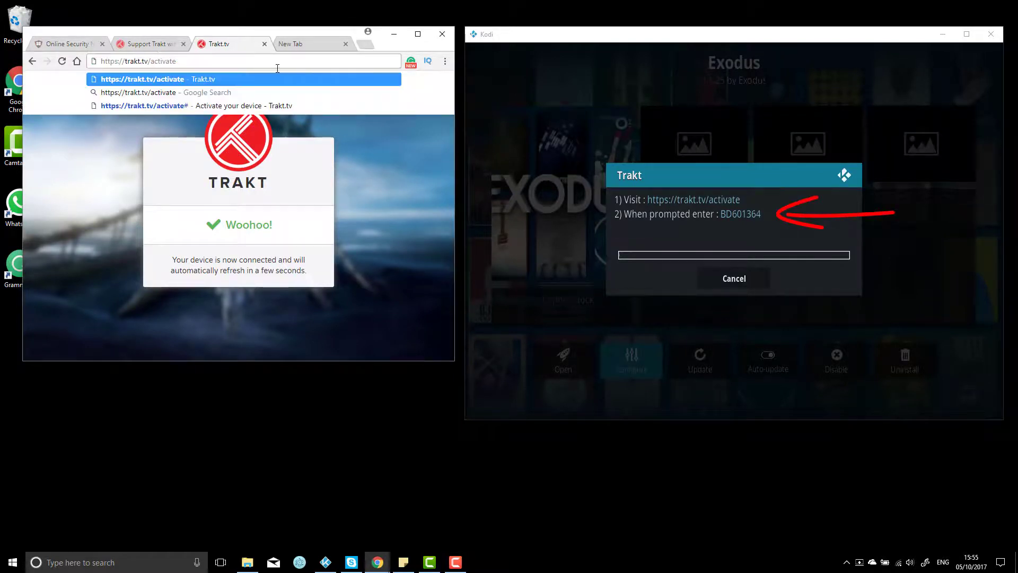
key("Return")
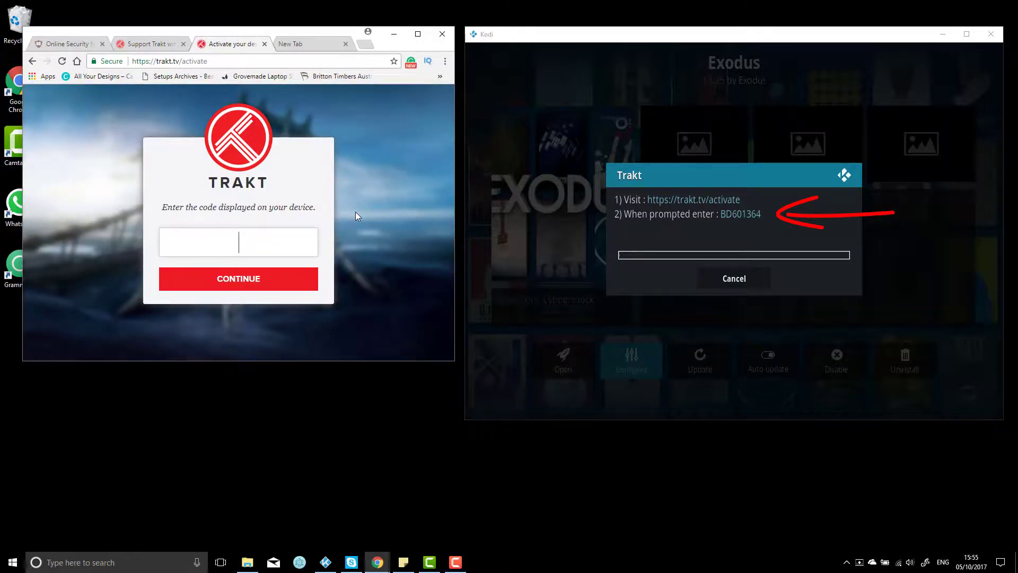
type("BD601")
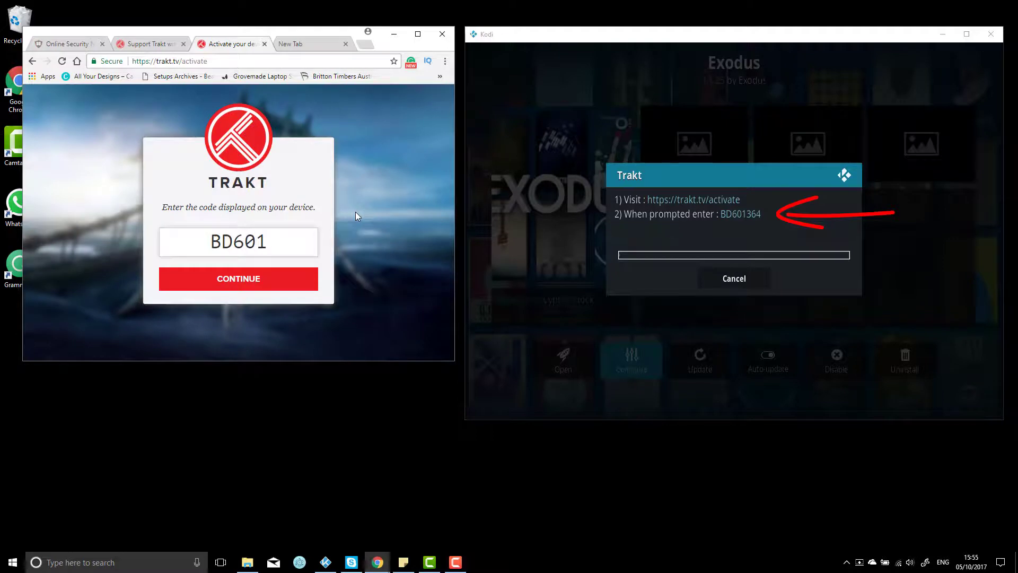
type("364")
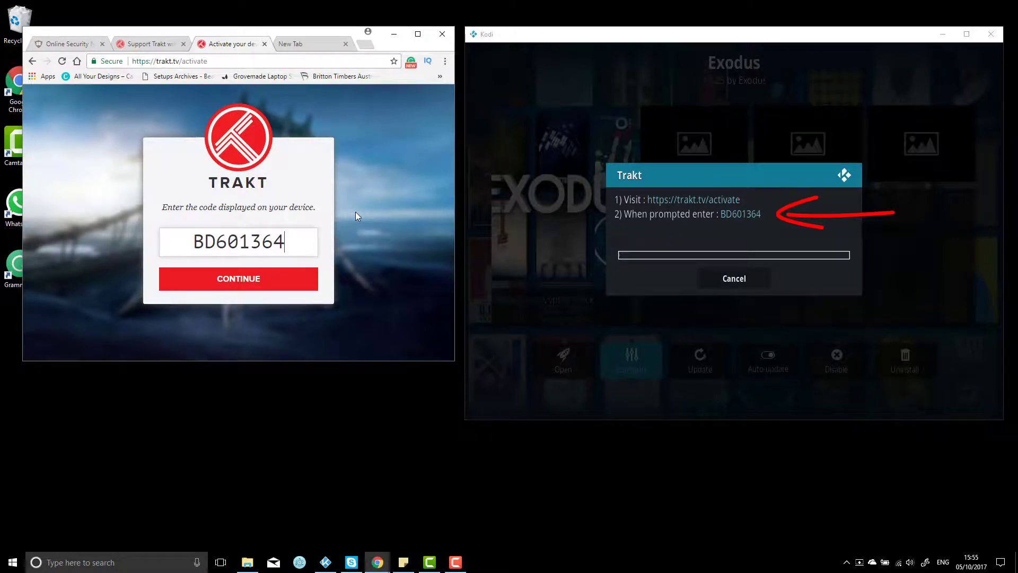
key("Return")
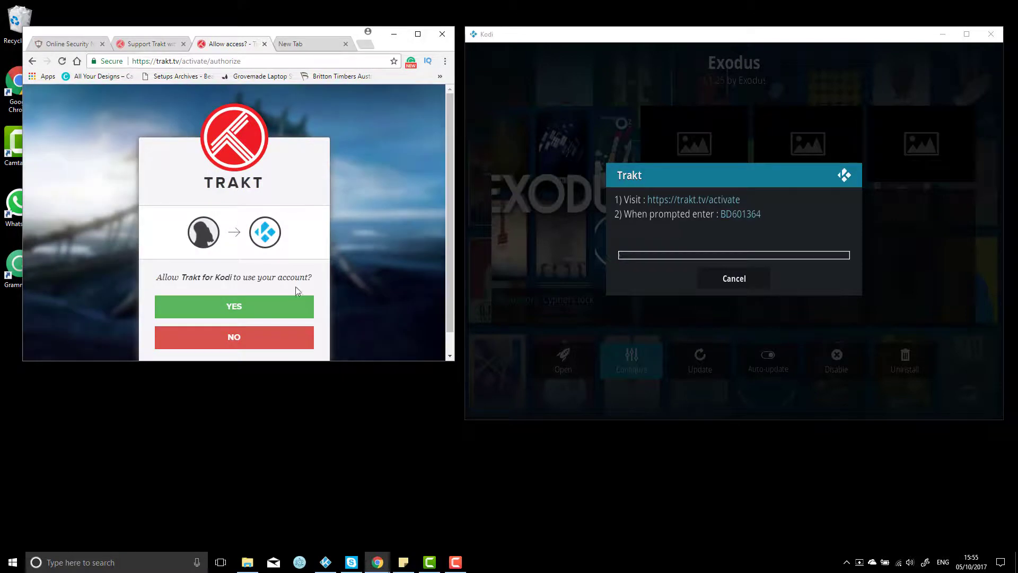
left_click(288, 315)
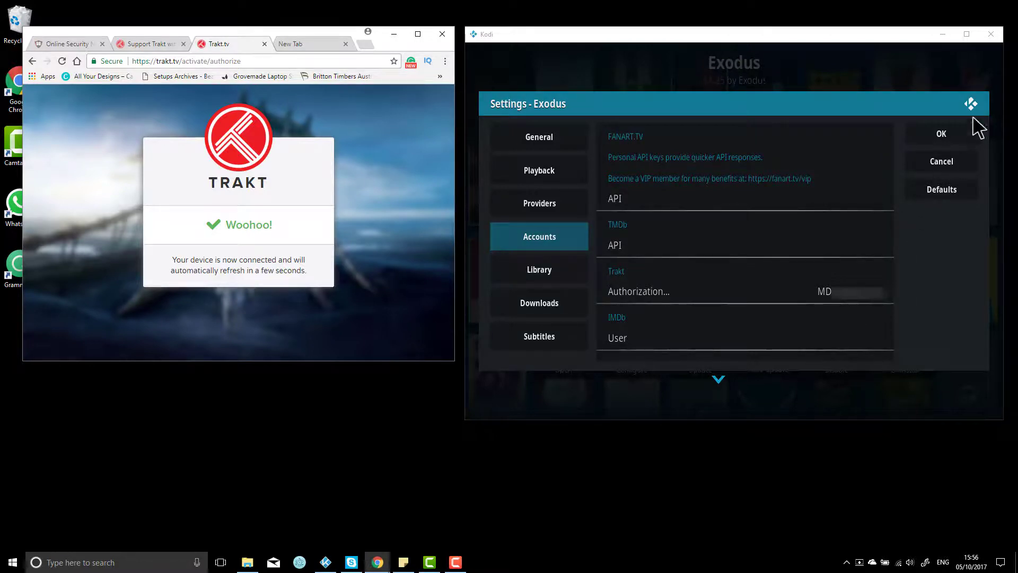
Save the Exodus settings in Kodi and return to the add-ons overview on the home screen.
left_click(953, 134)
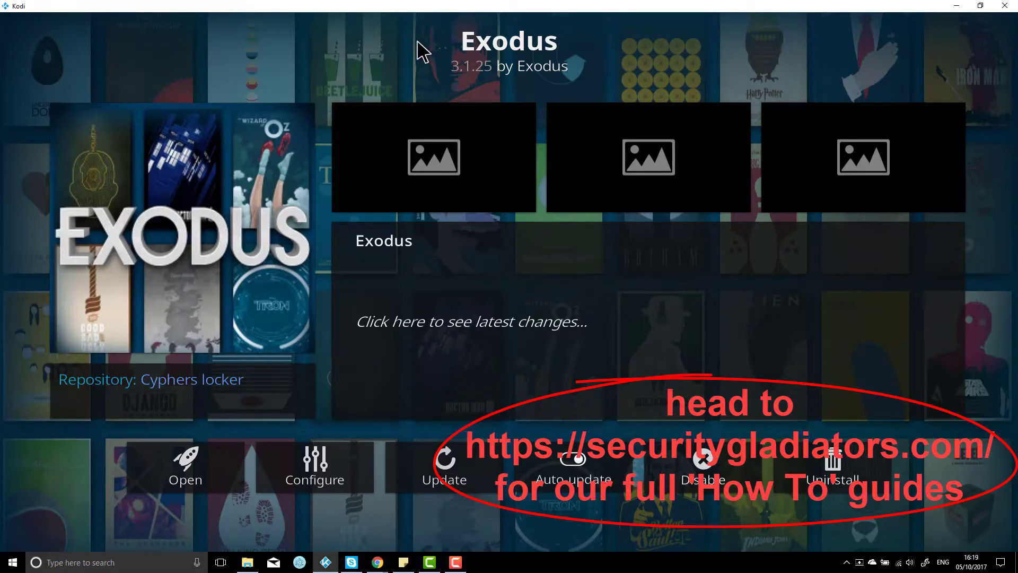
key("Escape")
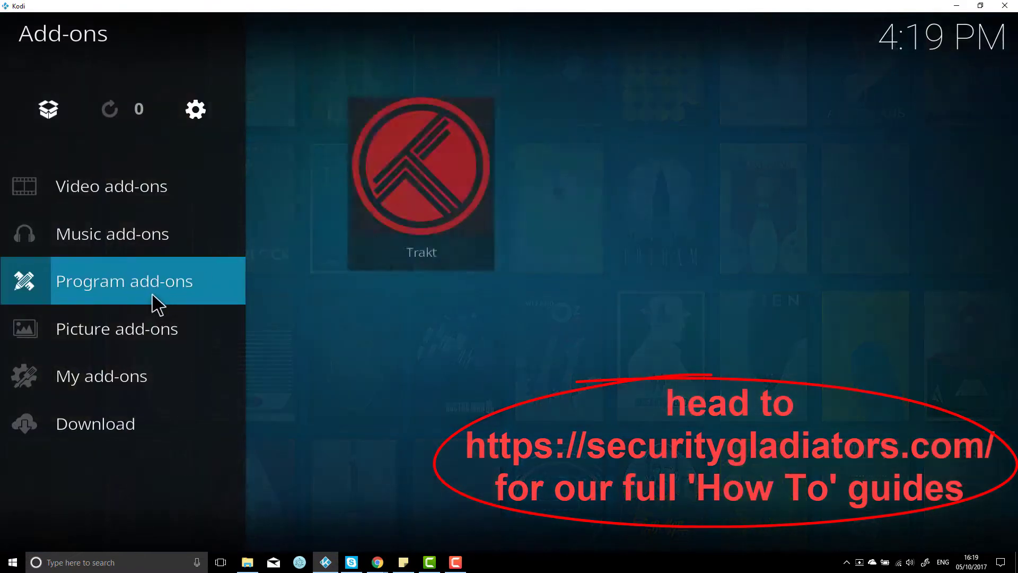
key("Escape")
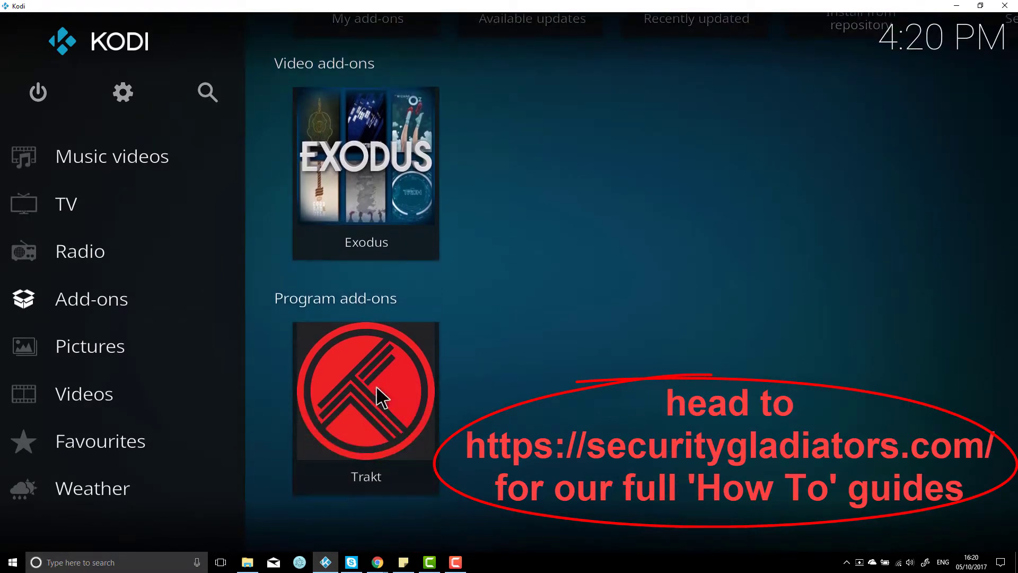
scroll(511, 405, "up", 2)
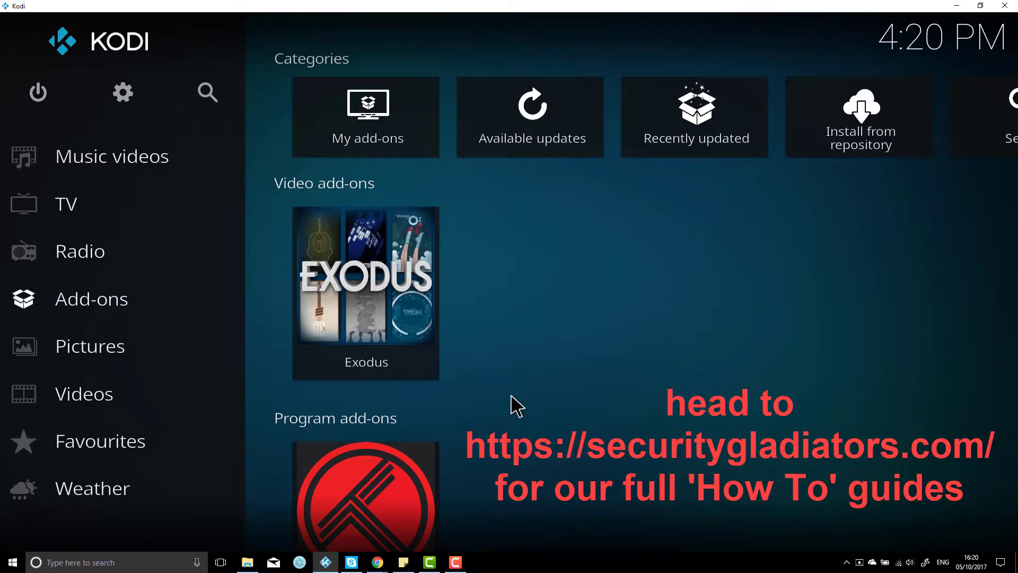
scroll(511, 395, "up", 1)
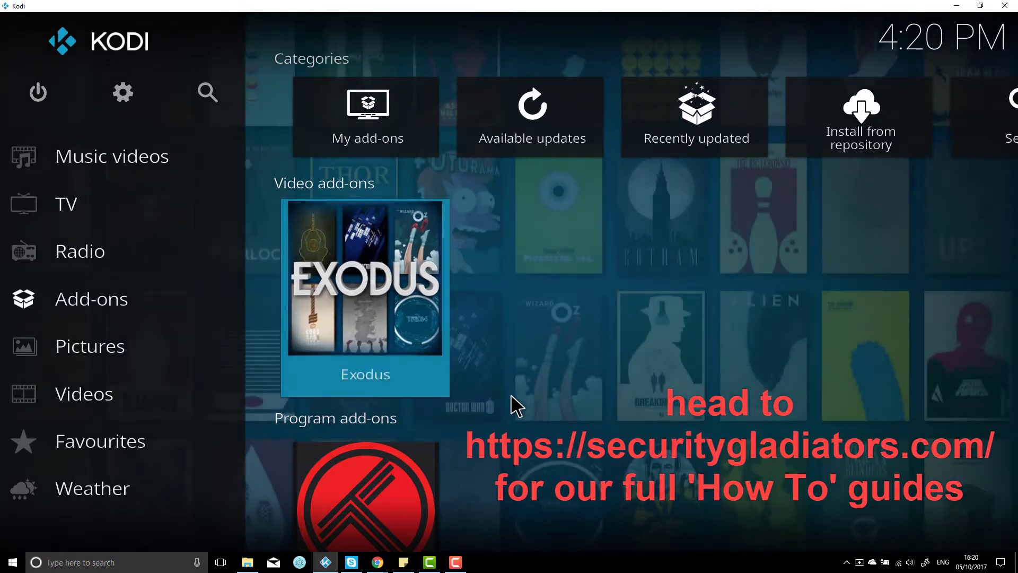